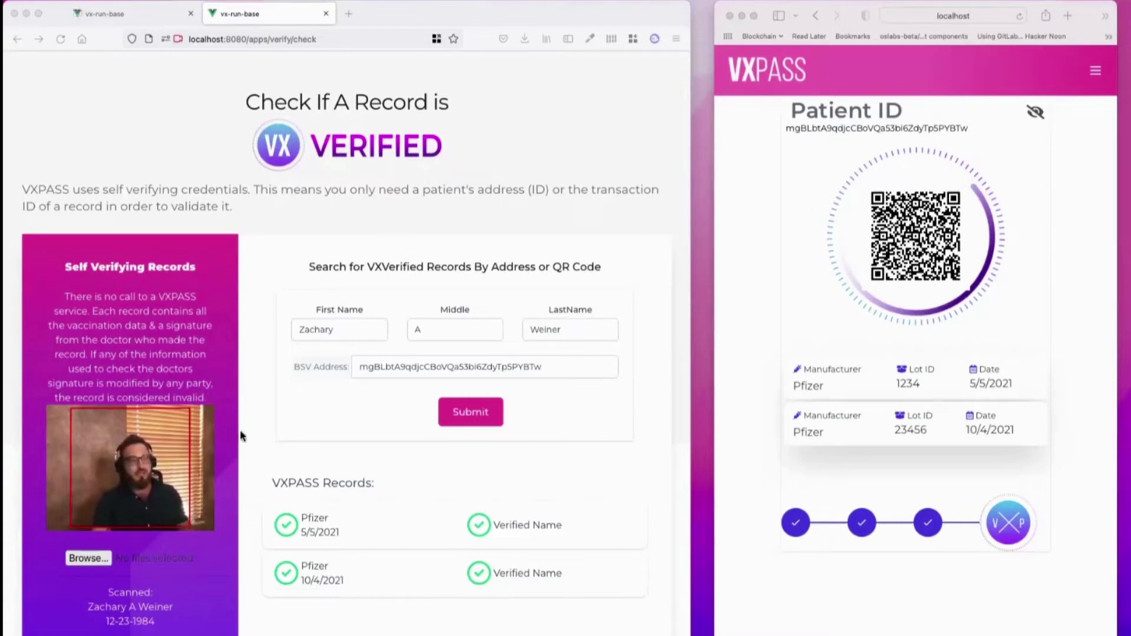
click(576, 331)
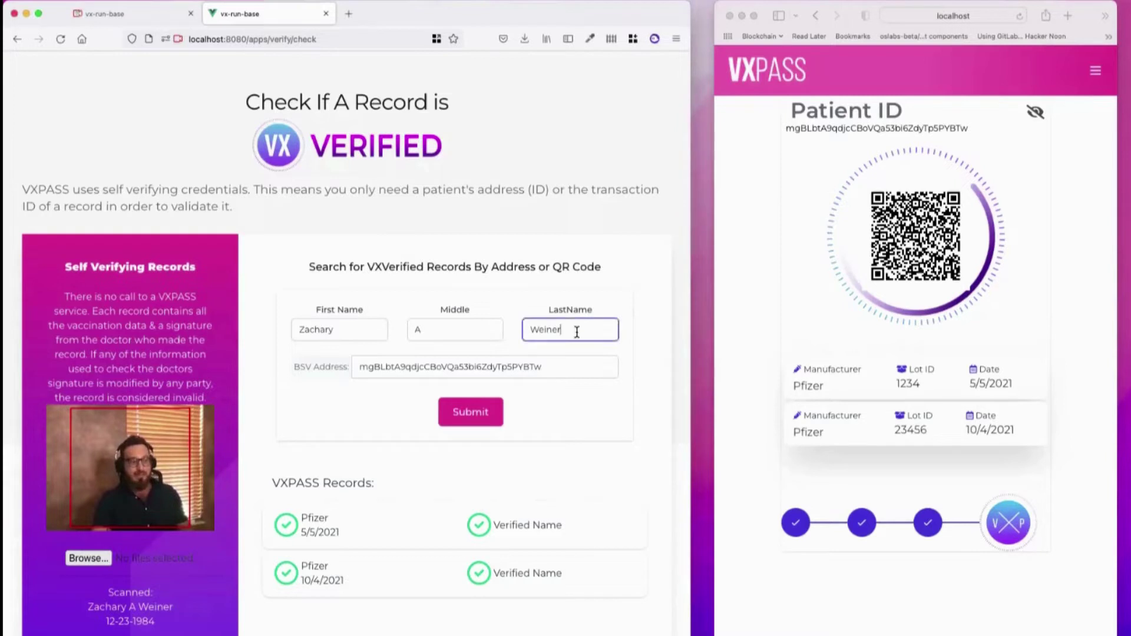
key(BackSpace)
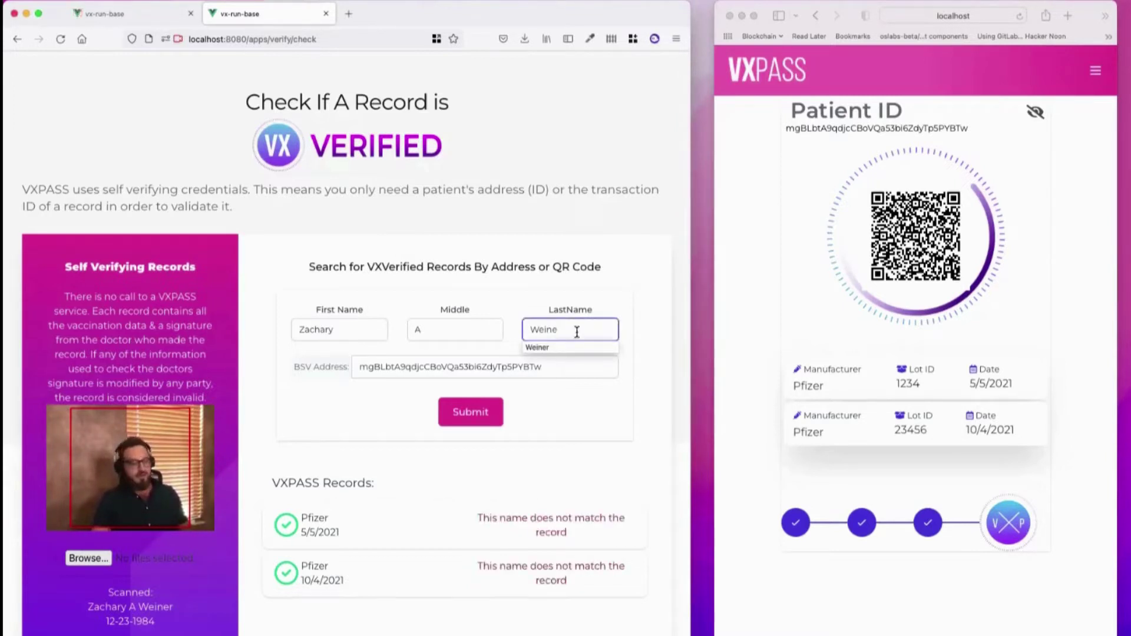
text(r)
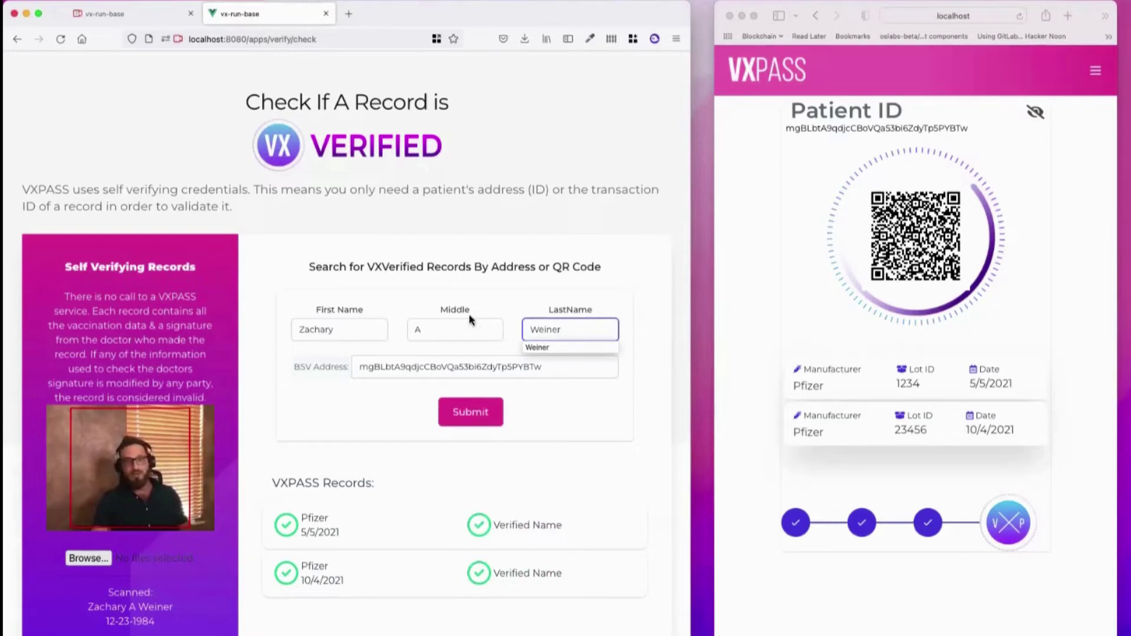
click(438, 338)
key(BackSpace)
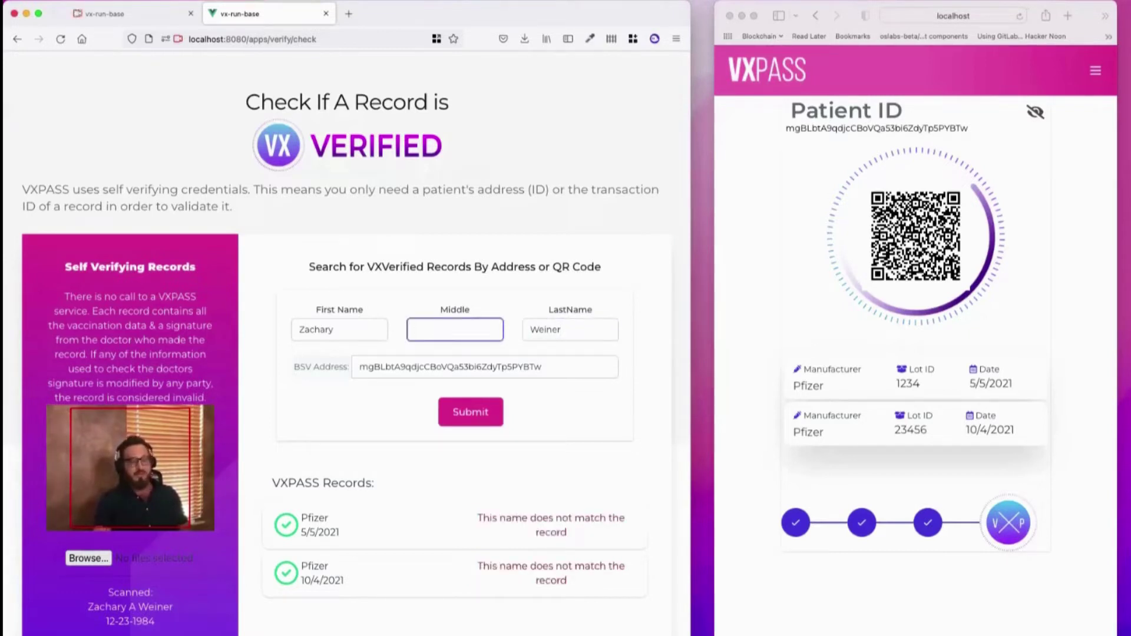
text(A)
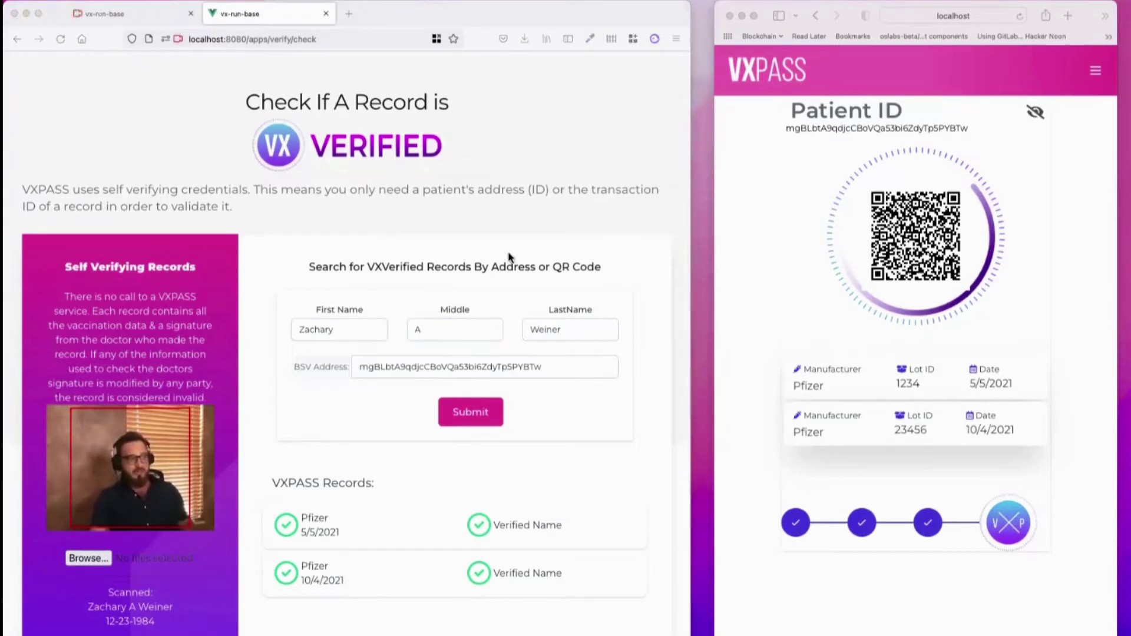
Open the patient's account profile page from the VXPASS menu
click(1095, 71)
click(1095, 71)
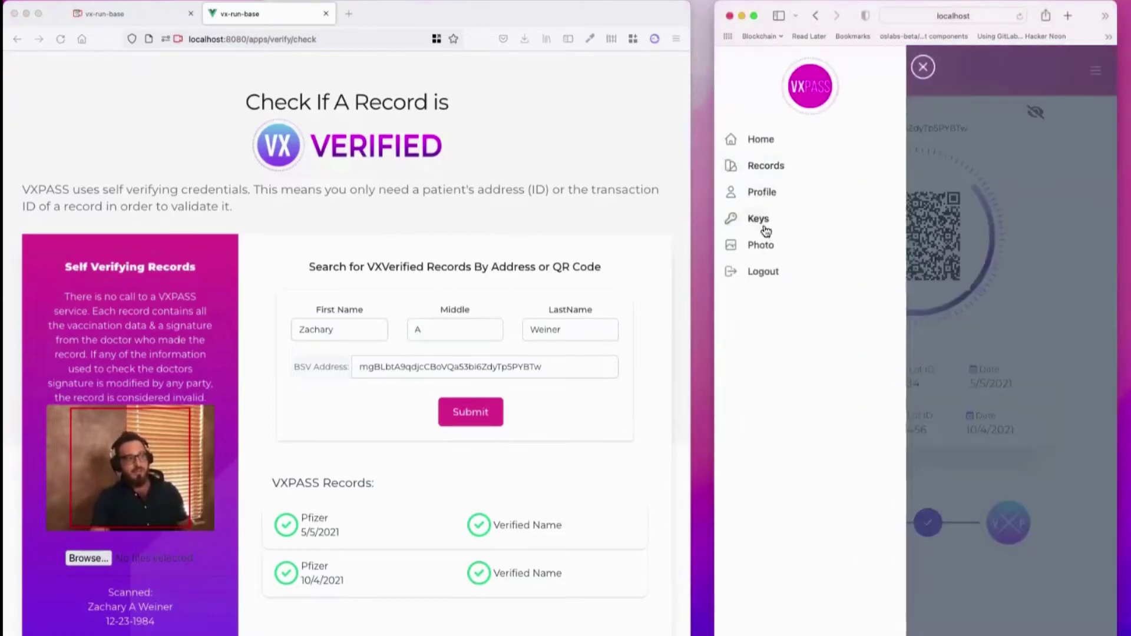
click(765, 193)
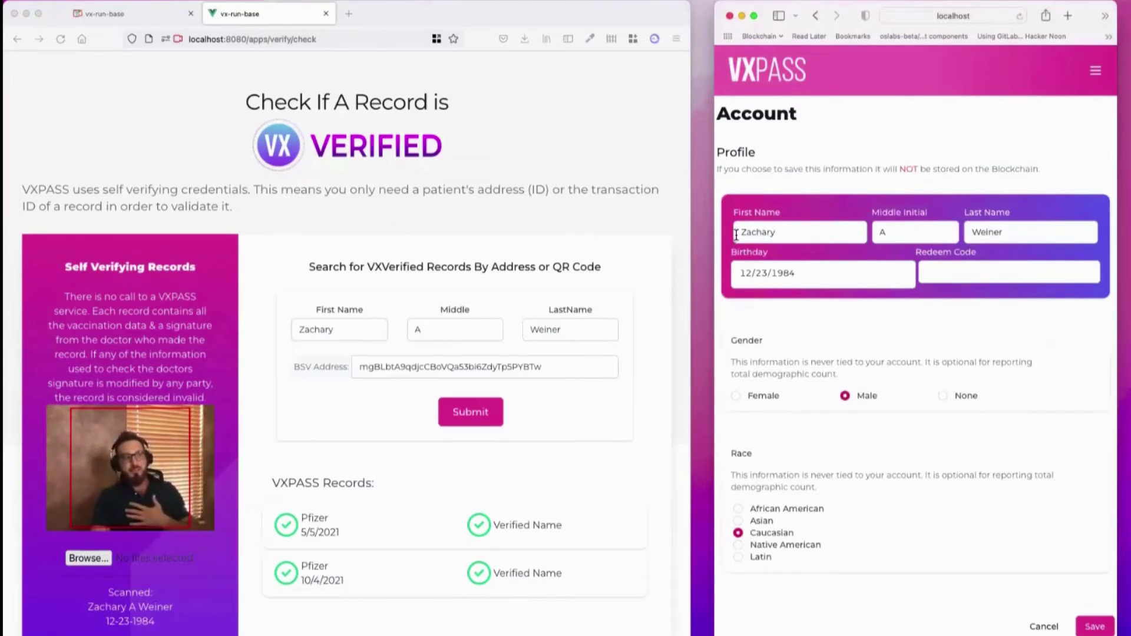
Check the first name and middle initial fields, then switch to the RUN Explorer VaccinationRecord
drag(737, 234, 851, 230)
click(876, 231)
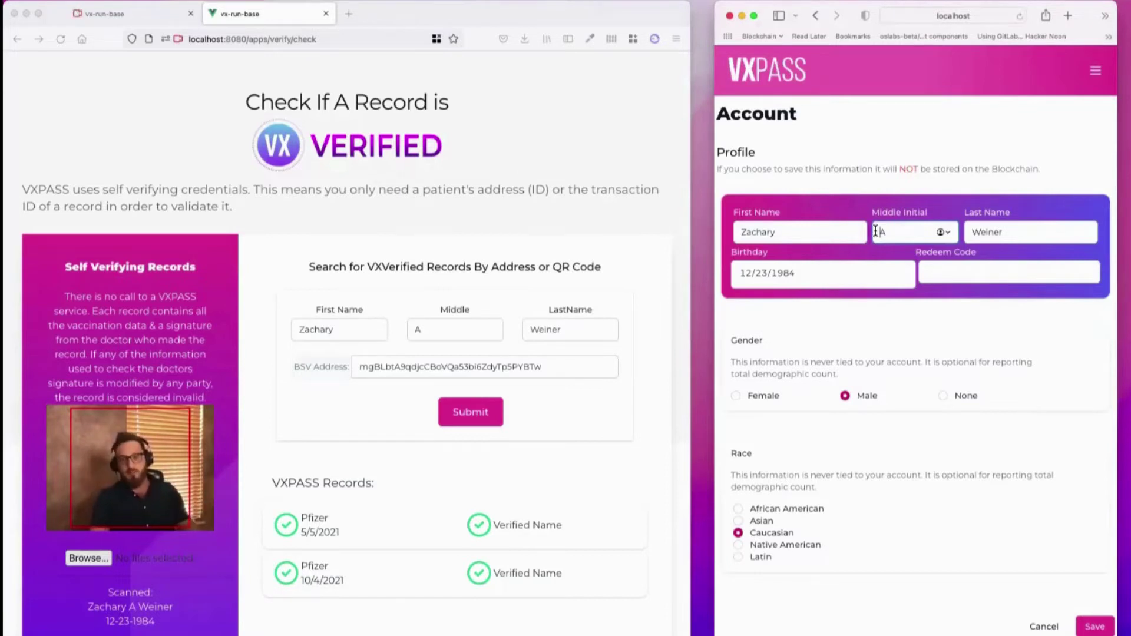
click(836, 231)
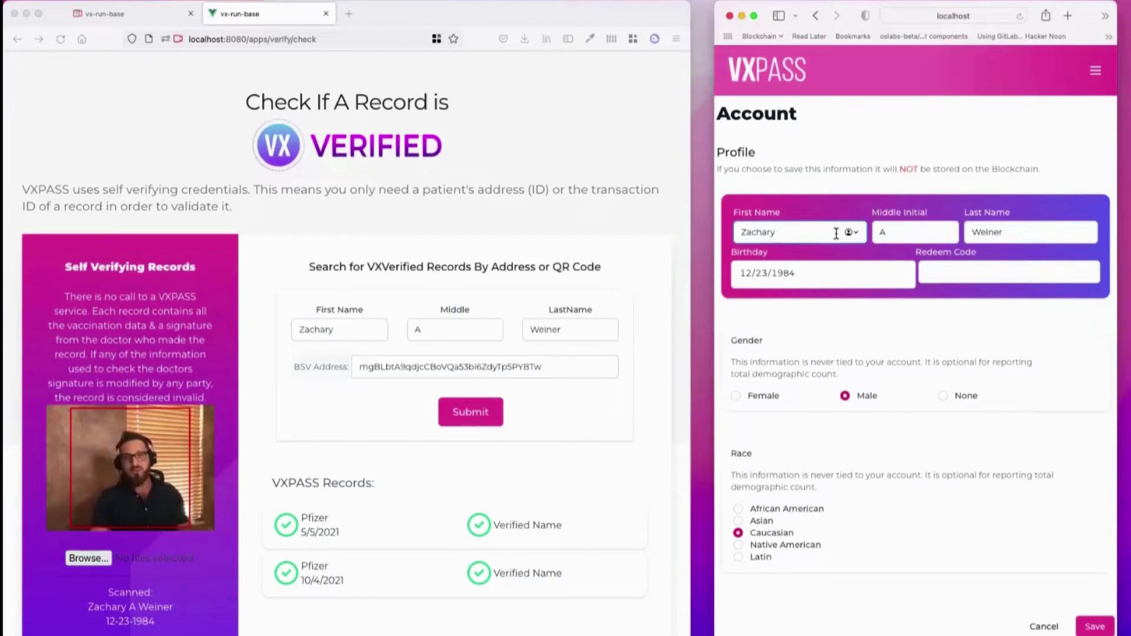
key(super+Tab)
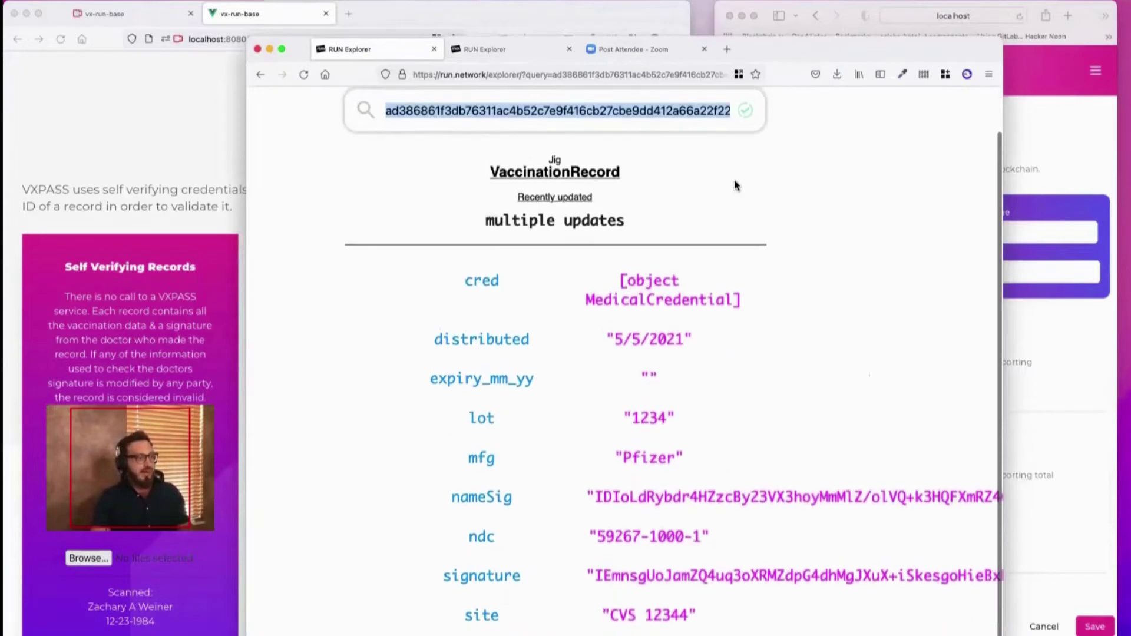
drag(767, 52, 777, 16)
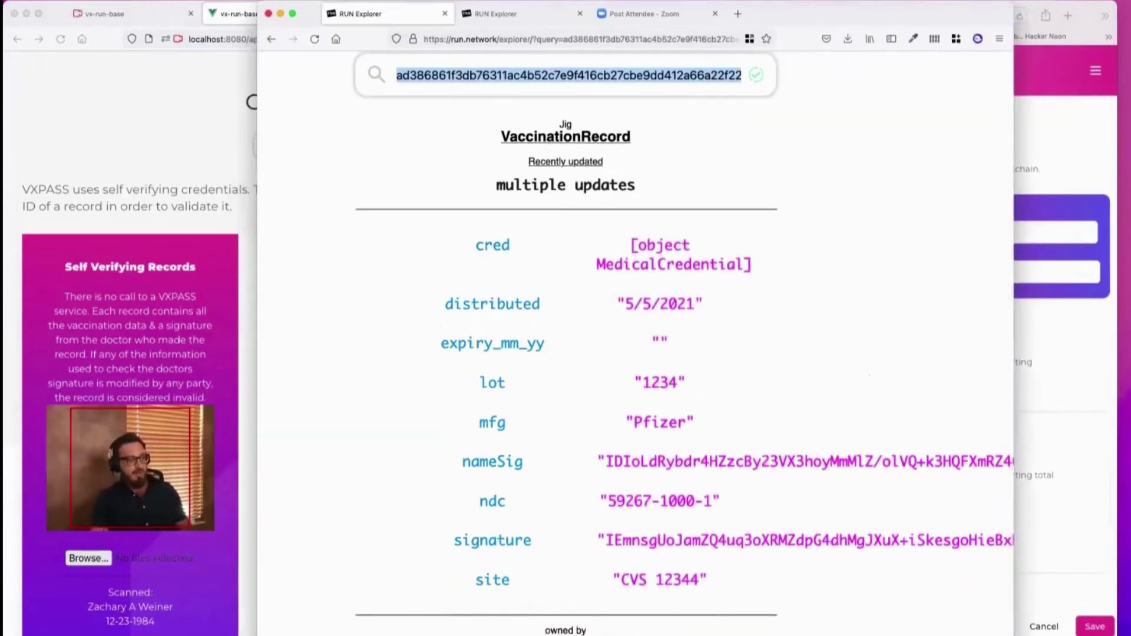
click(130, 172)
double_click(411, 358)
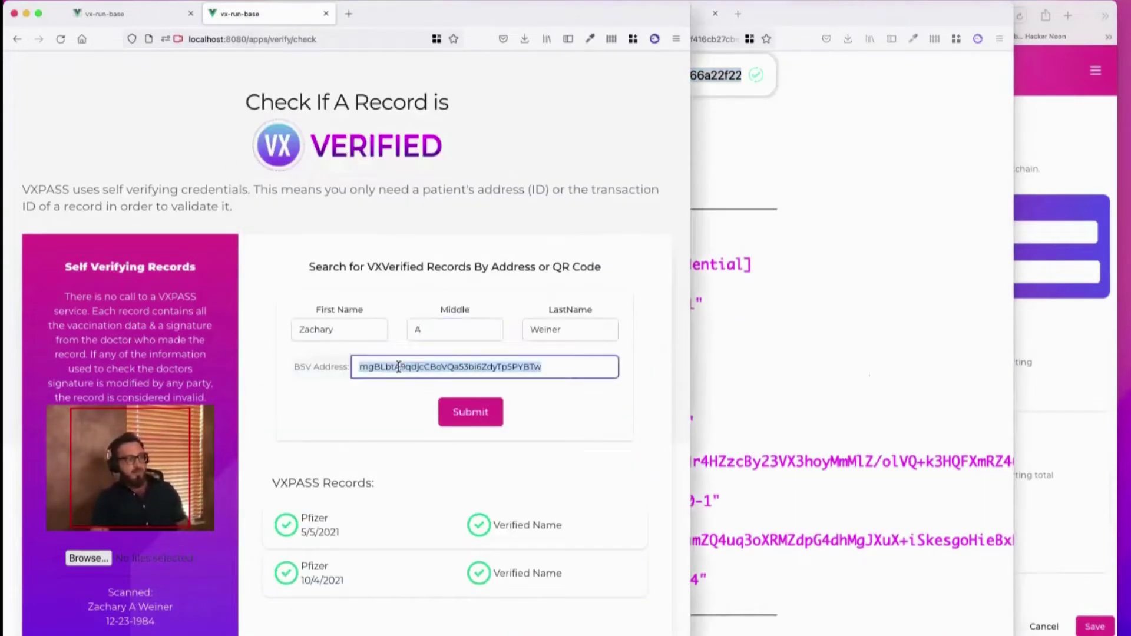
click(841, 375)
scroll(841, 376, up, 1)
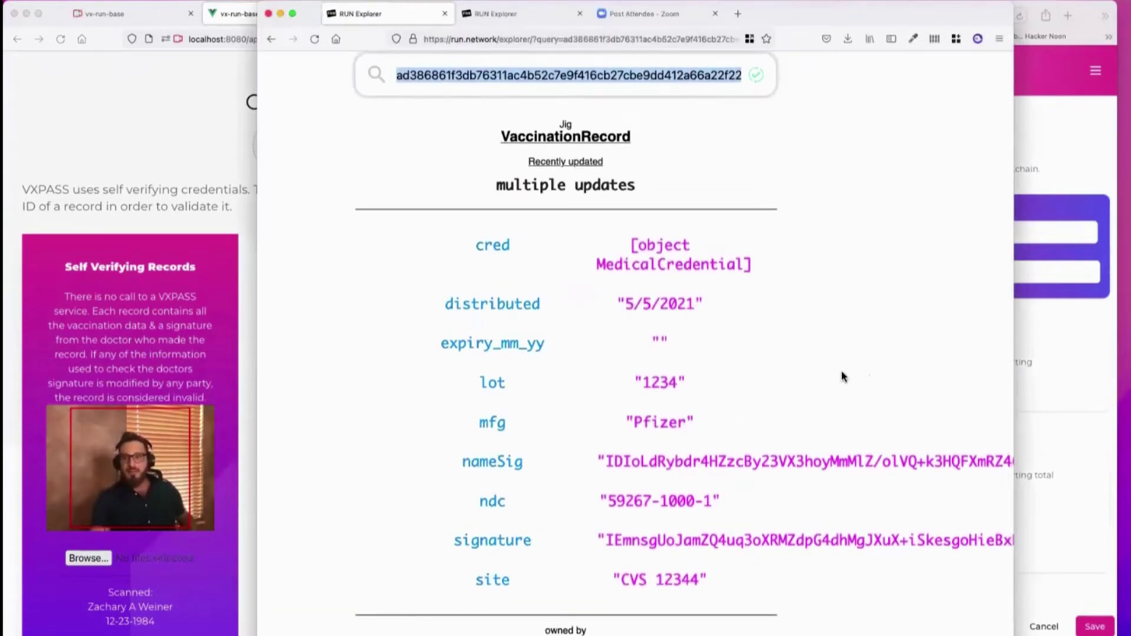
scroll(697, 393, down, 1)
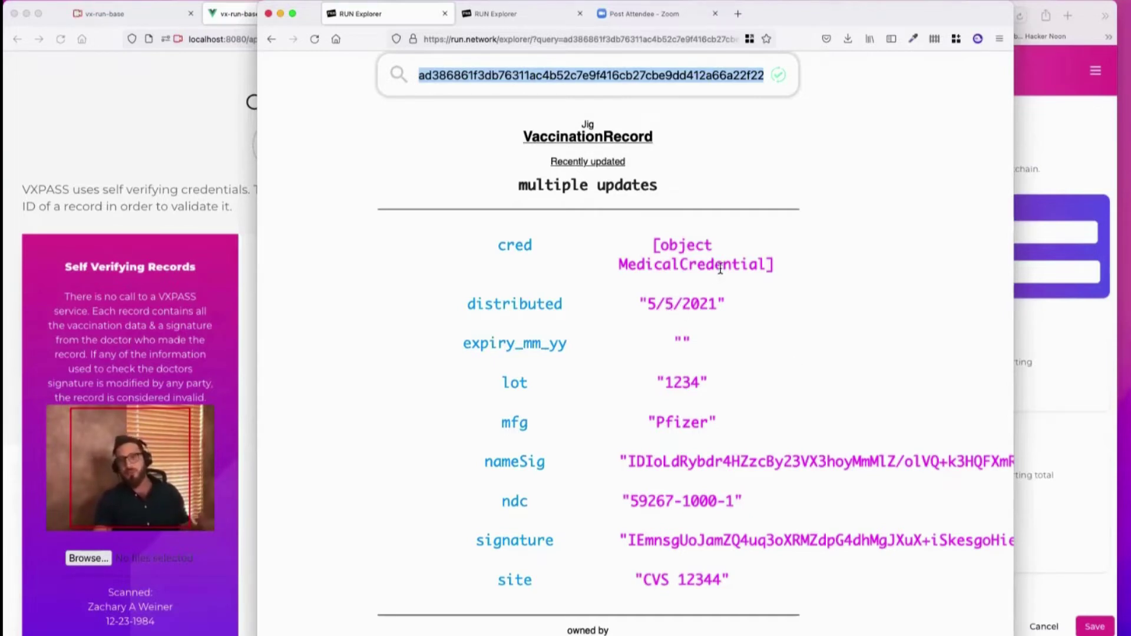
drag(785, 262, 631, 238)
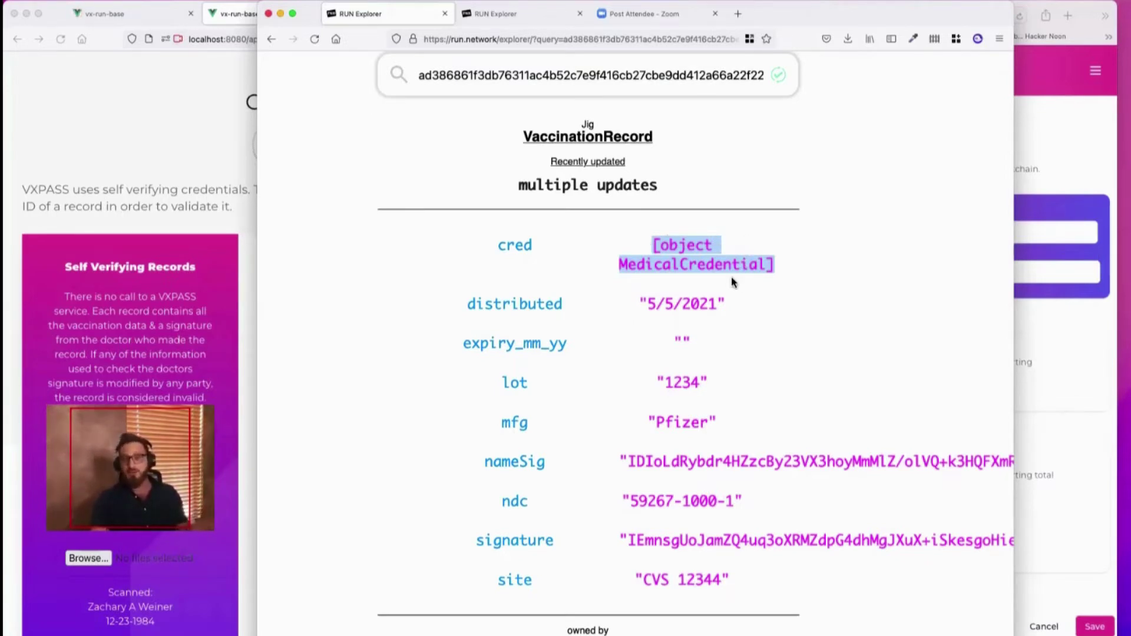
Bring the vx-run-base record-verification page back in front of RUN Explorer
click(208, 207)
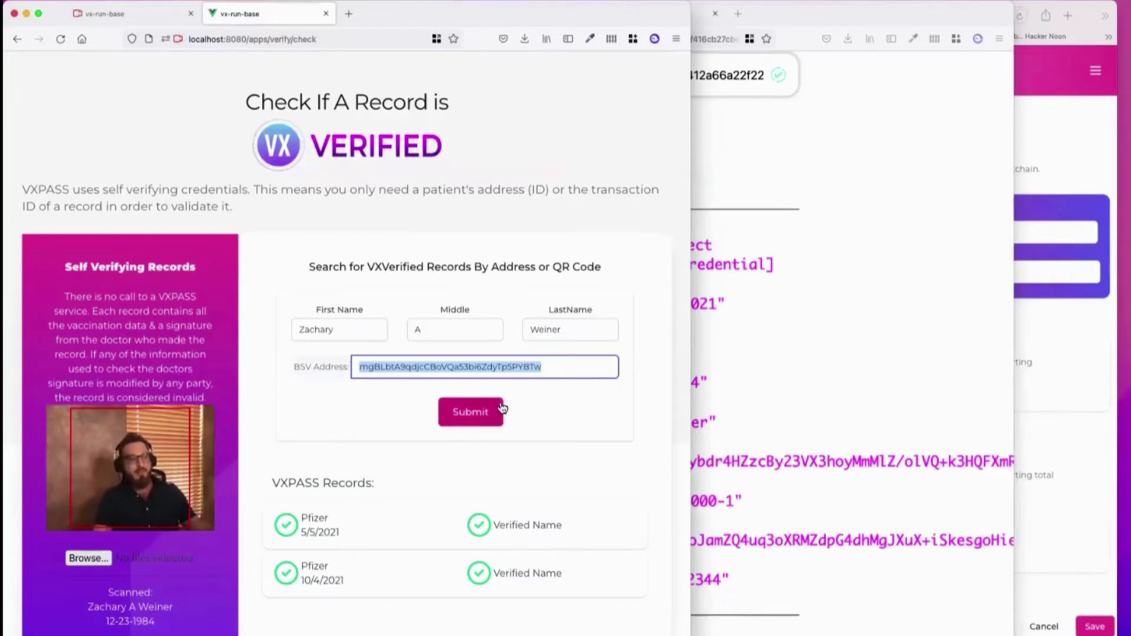
click(740, 356)
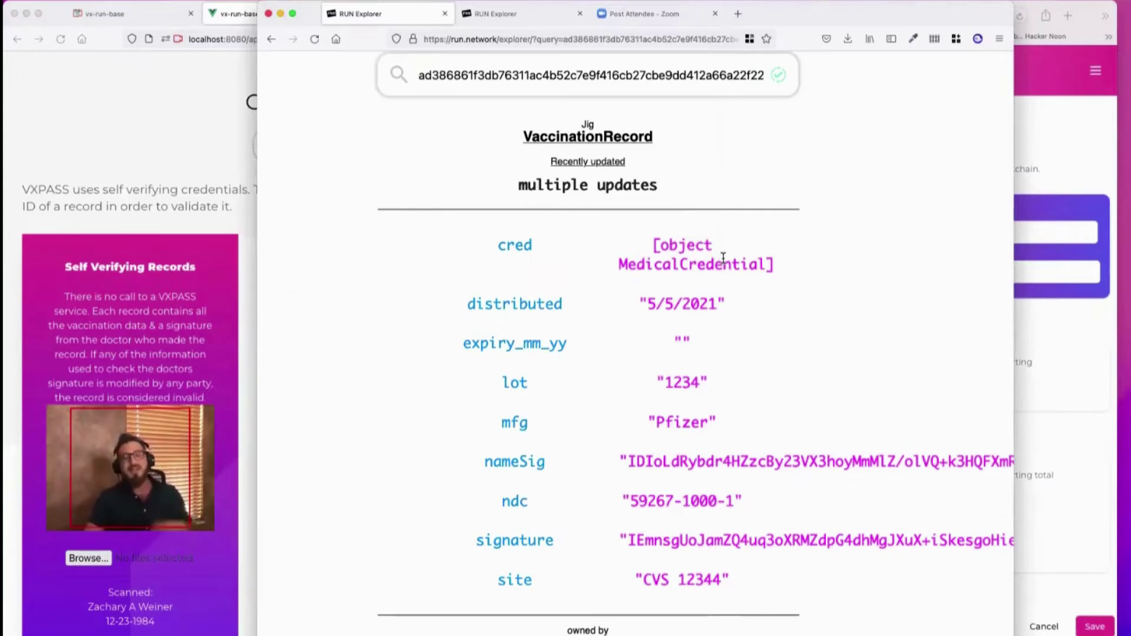
click(155, 129)
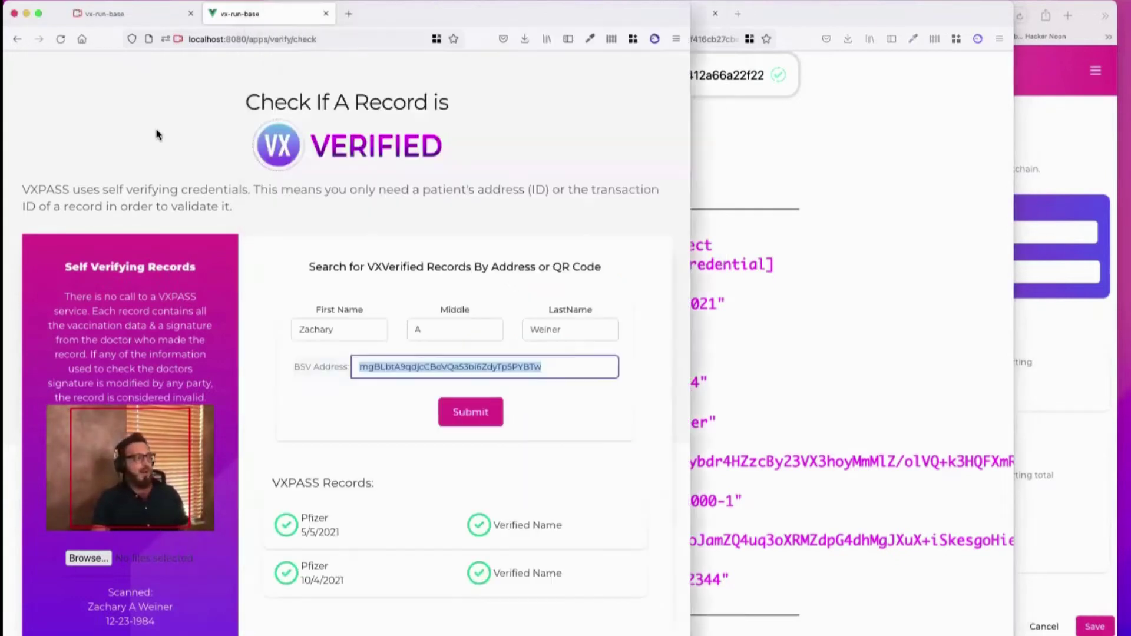
Switch to the first vx-run-base tab showing the provider Aftercare form
click(753, 225)
click(1065, 321)
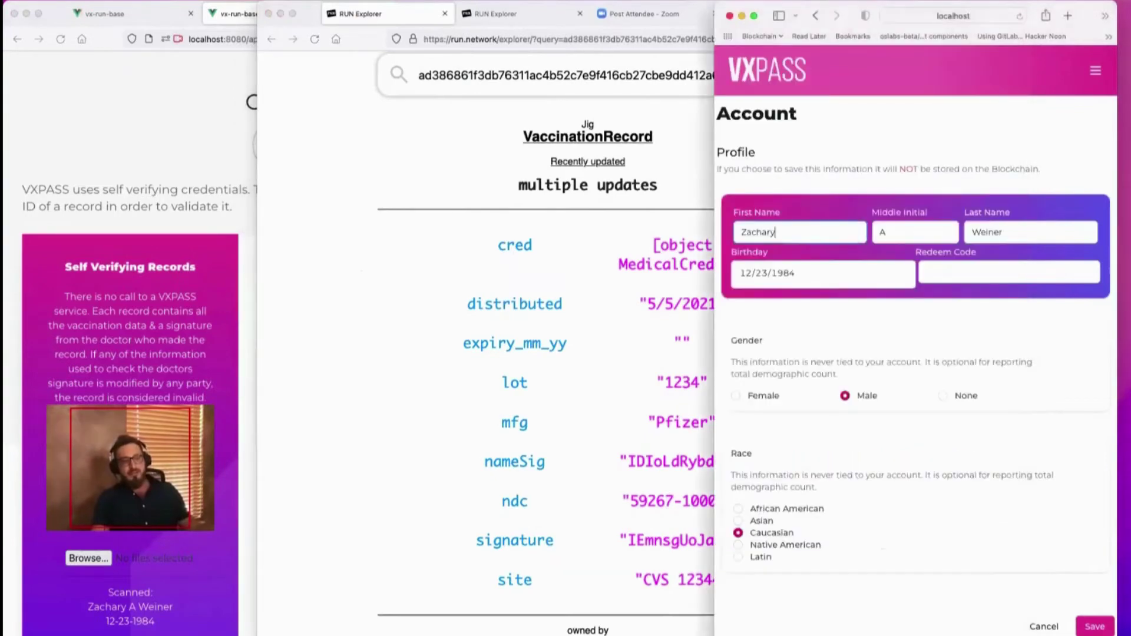
click(224, 210)
click(141, 14)
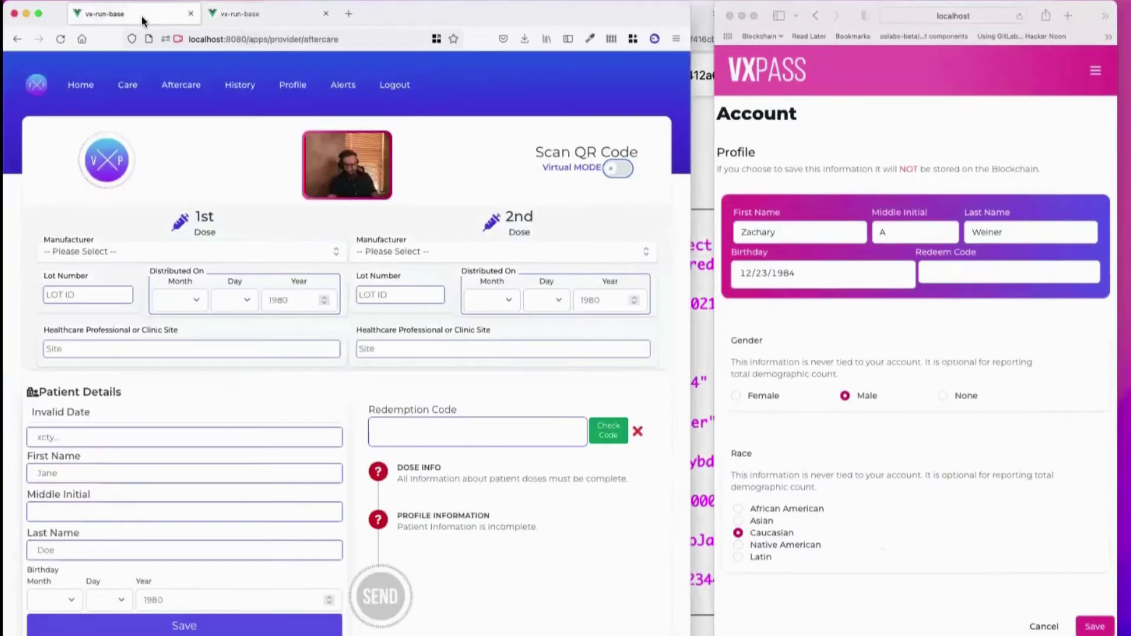
Minimise RUN Explorer, hide the patient app window and widen the Aftercare window
click(706, 97)
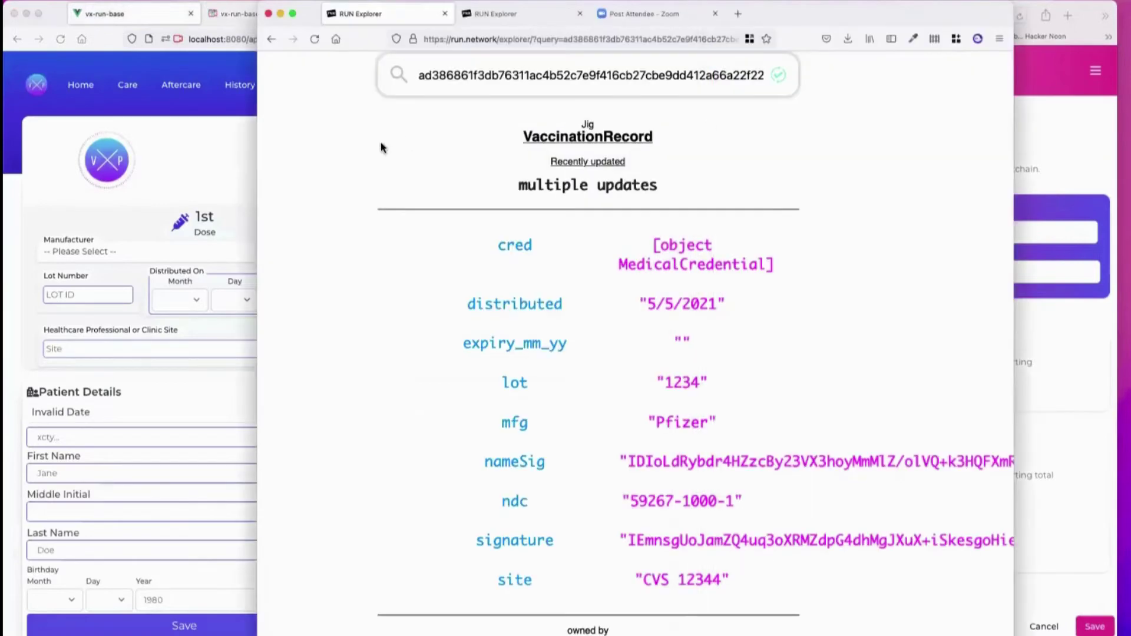
click(280, 15)
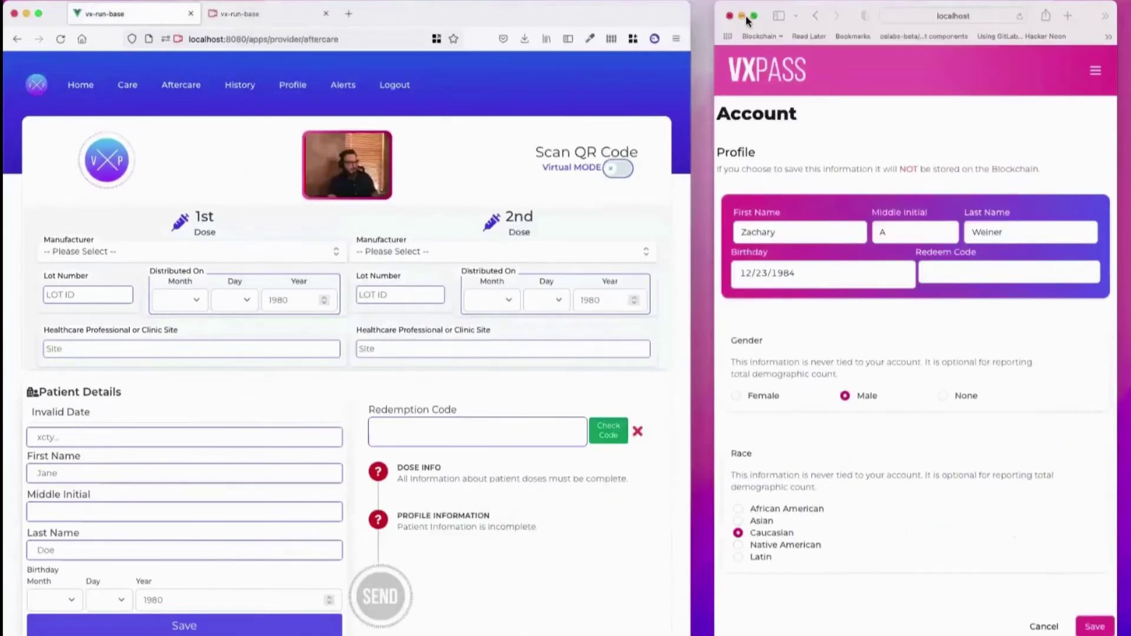
click(734, 14)
drag(692, 105, 1116, 105)
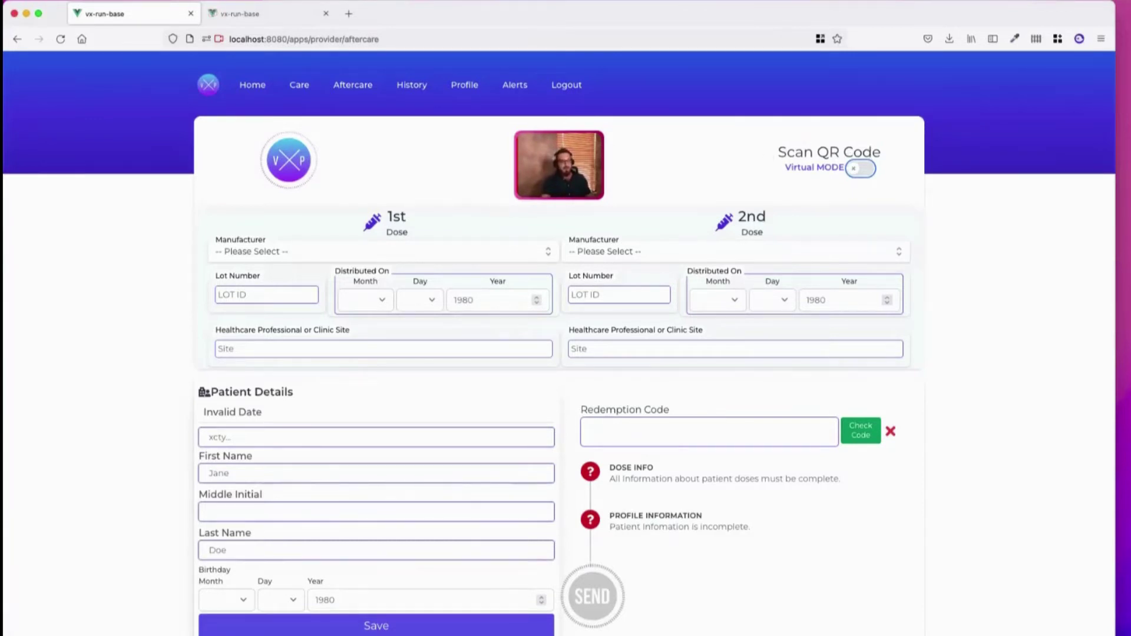
Log out of the patient account and empty the Seed / Password sign-in field
drag(1115, 184, 861, 183)
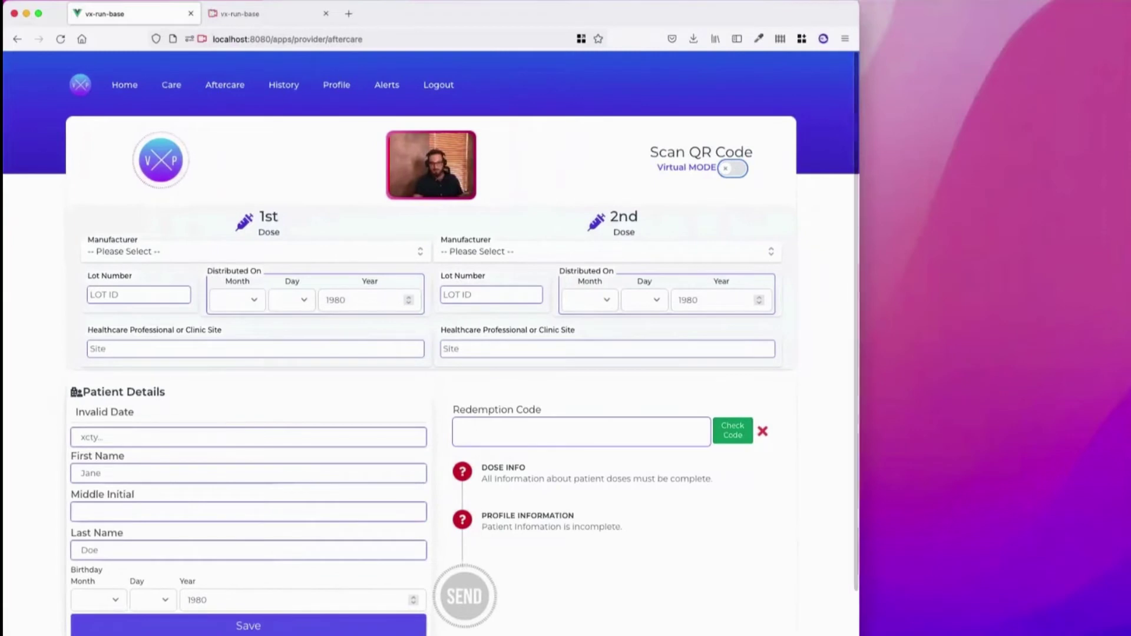
click(1120, 632)
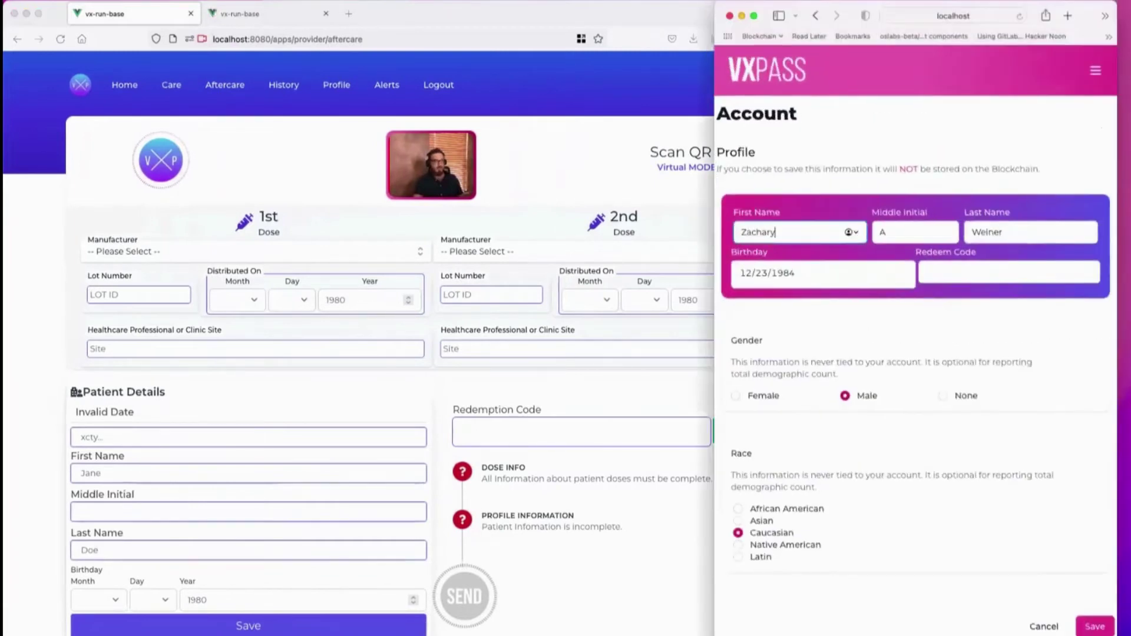
click(1096, 70)
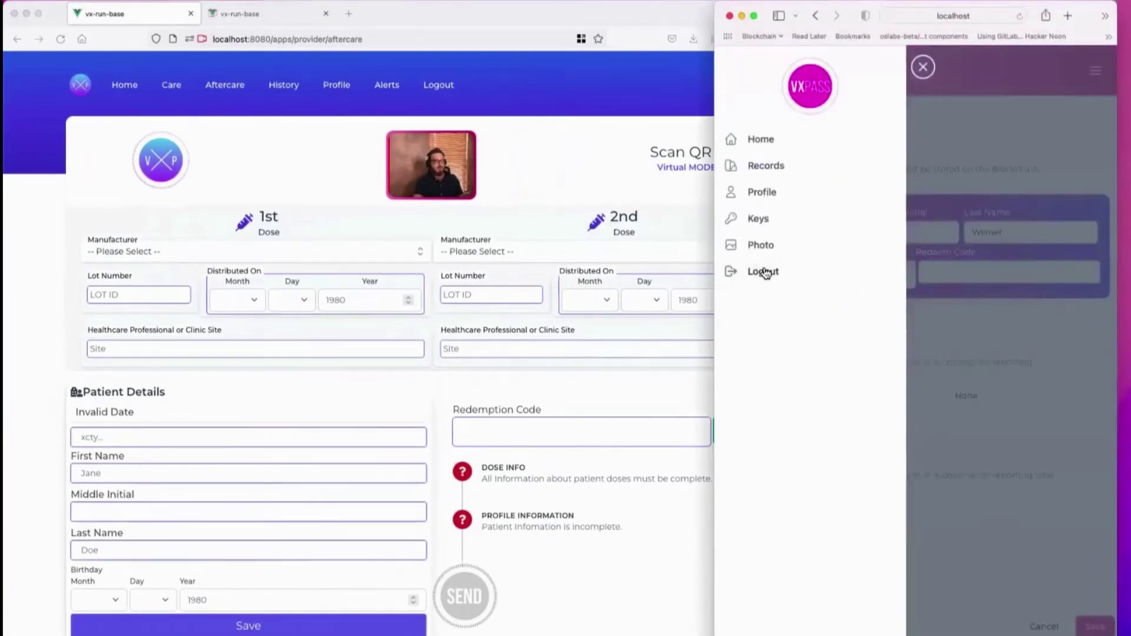
click(761, 271)
click(911, 476)
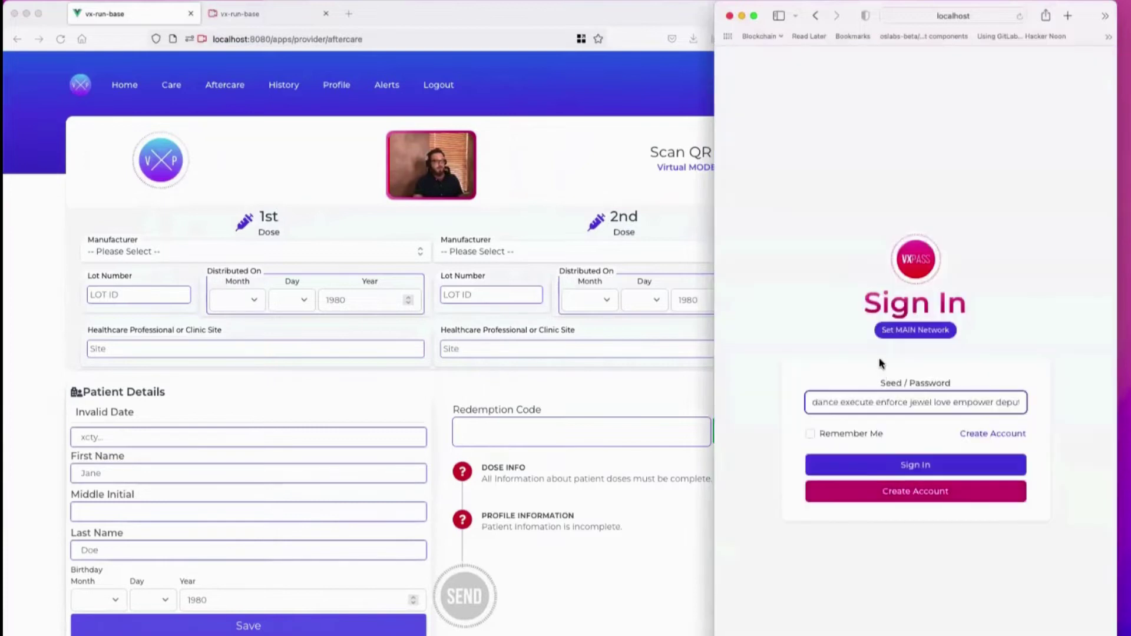
triple_click(874, 402)
key(BackSpace)
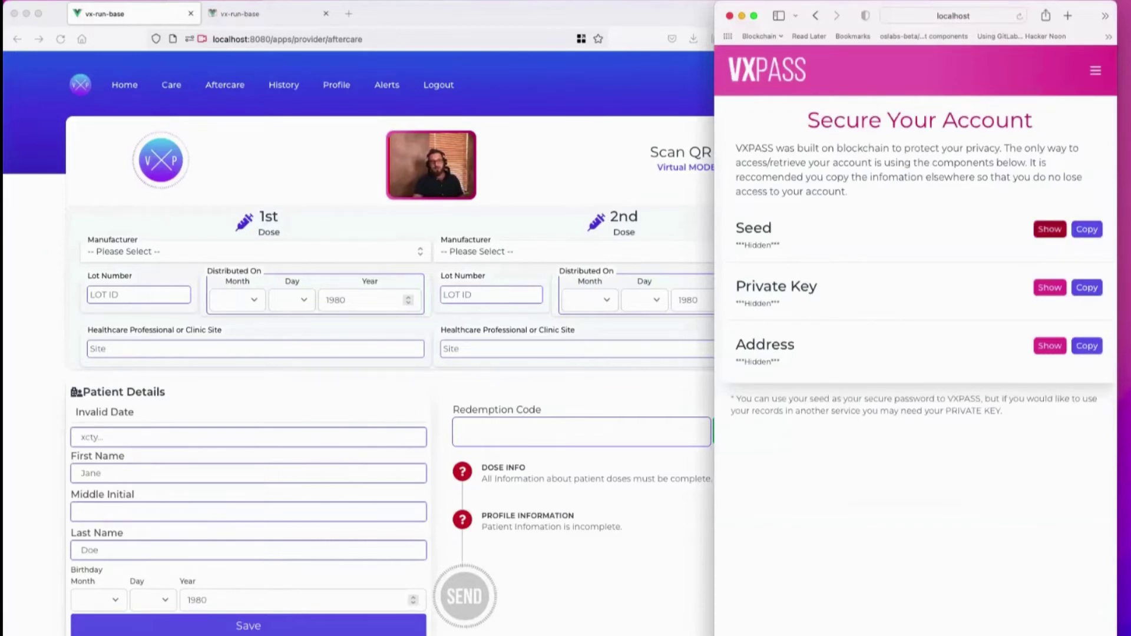
Reveal the new account's seed, private key and address, then show the Records QR page
click(1051, 230)
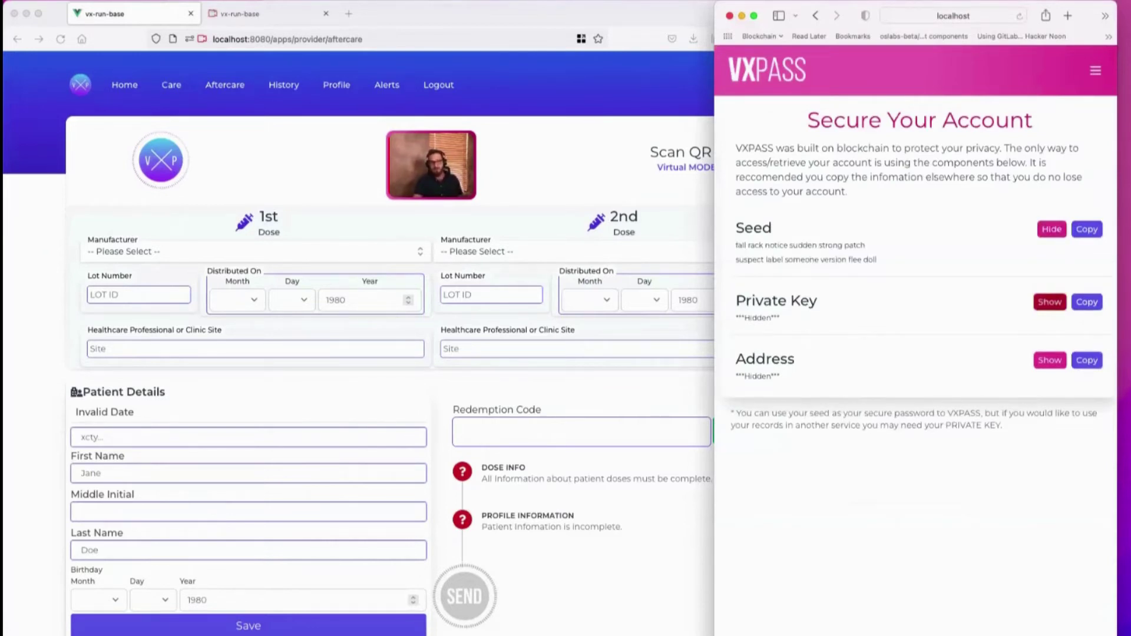
click(1050, 302)
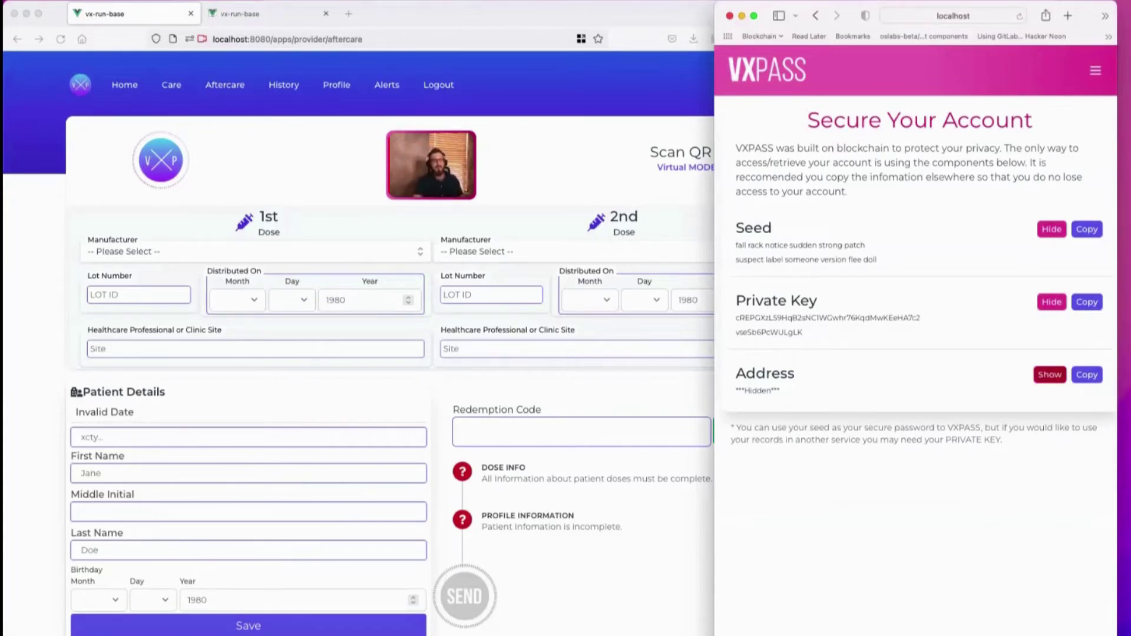
click(1050, 375)
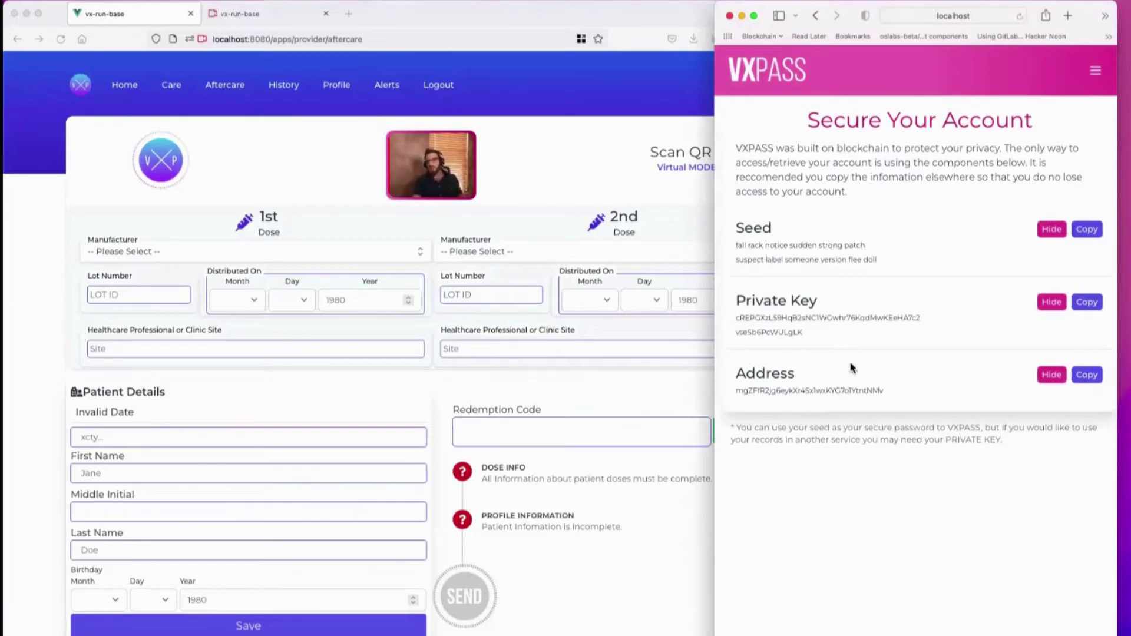
click(1096, 70)
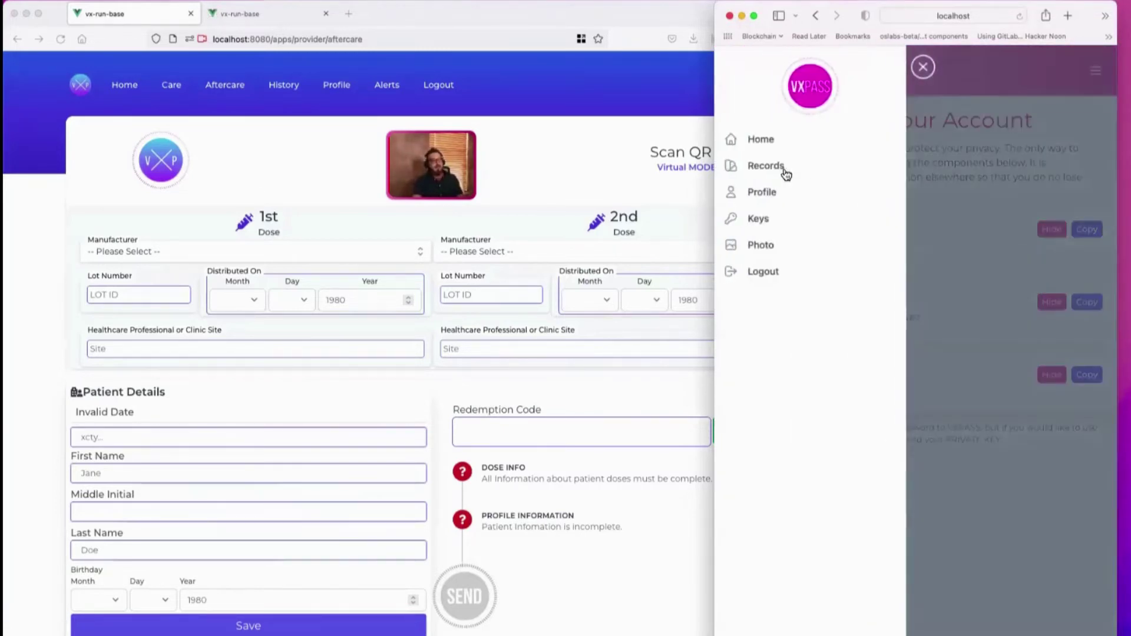
click(785, 169)
click(1096, 70)
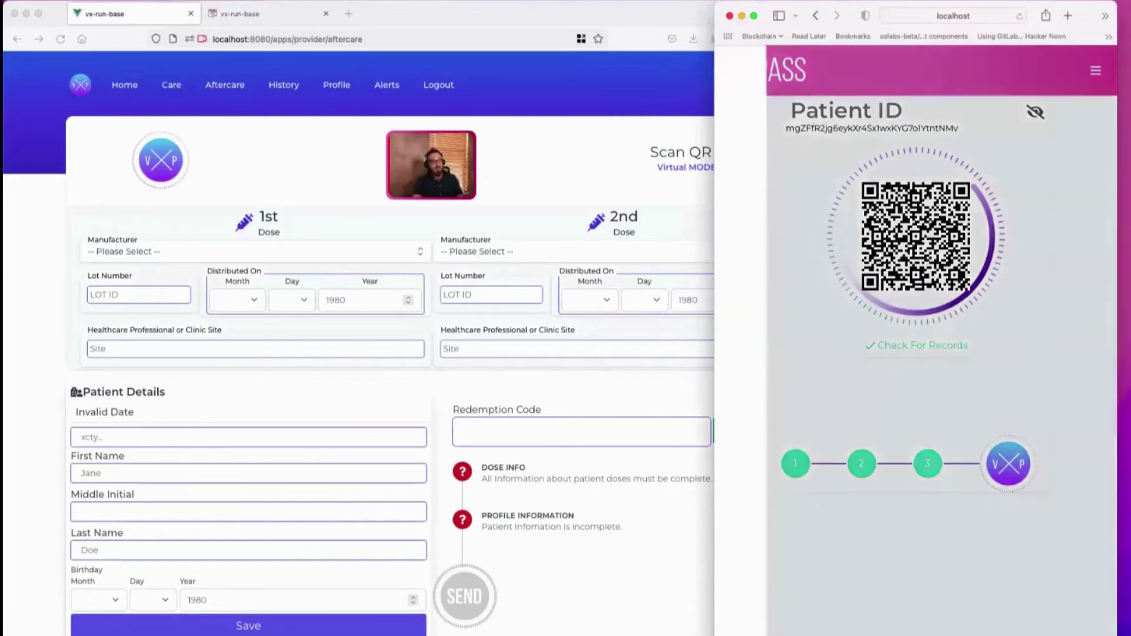
Enter the patient's first name, middle initial, last name and birthday in the profile
click(770, 194)
click(820, 237)
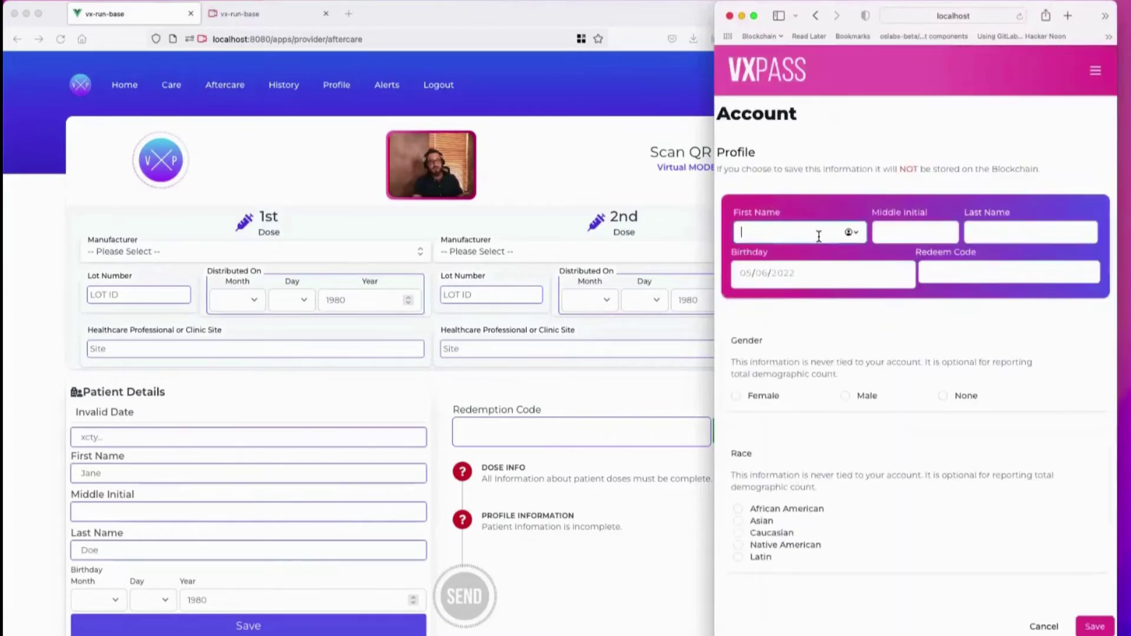
key(Tab)
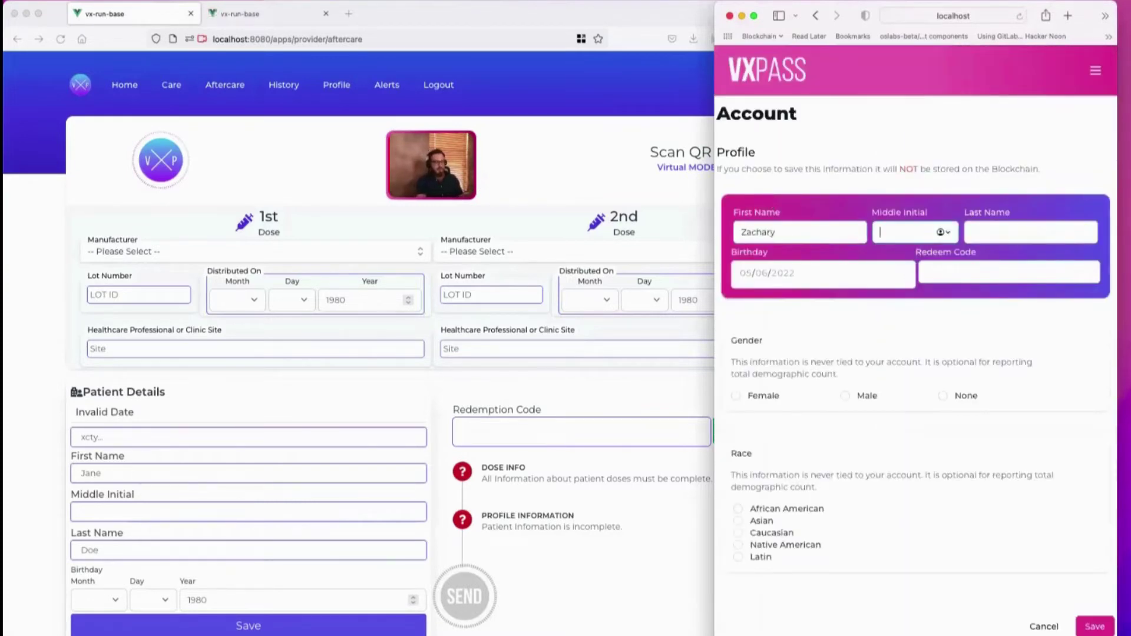
key(Tab)
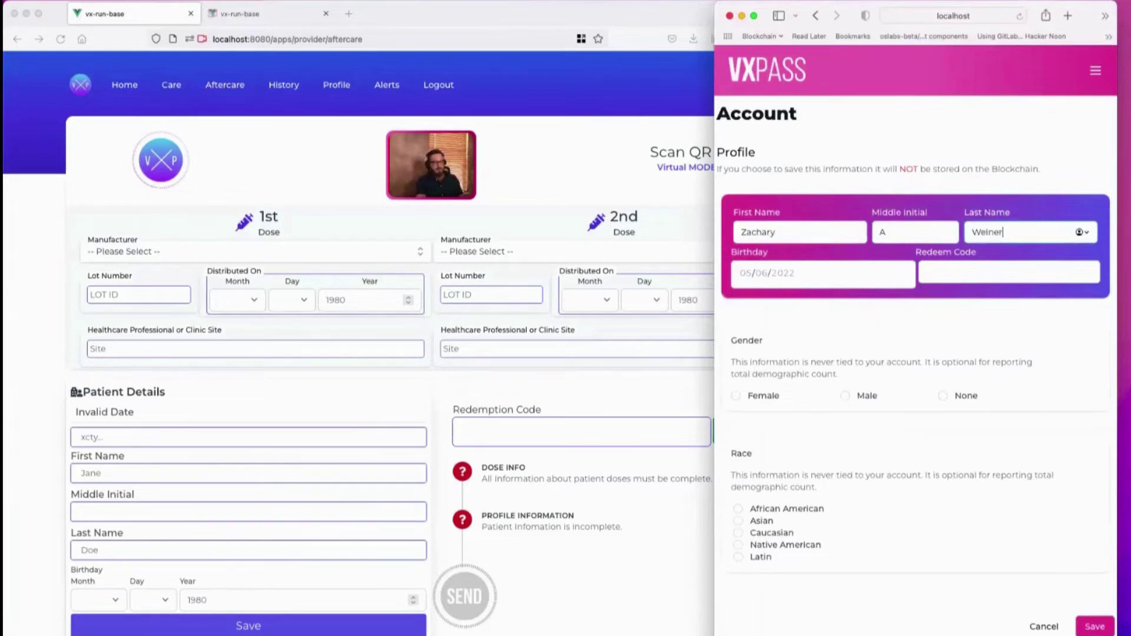
key(Tab)
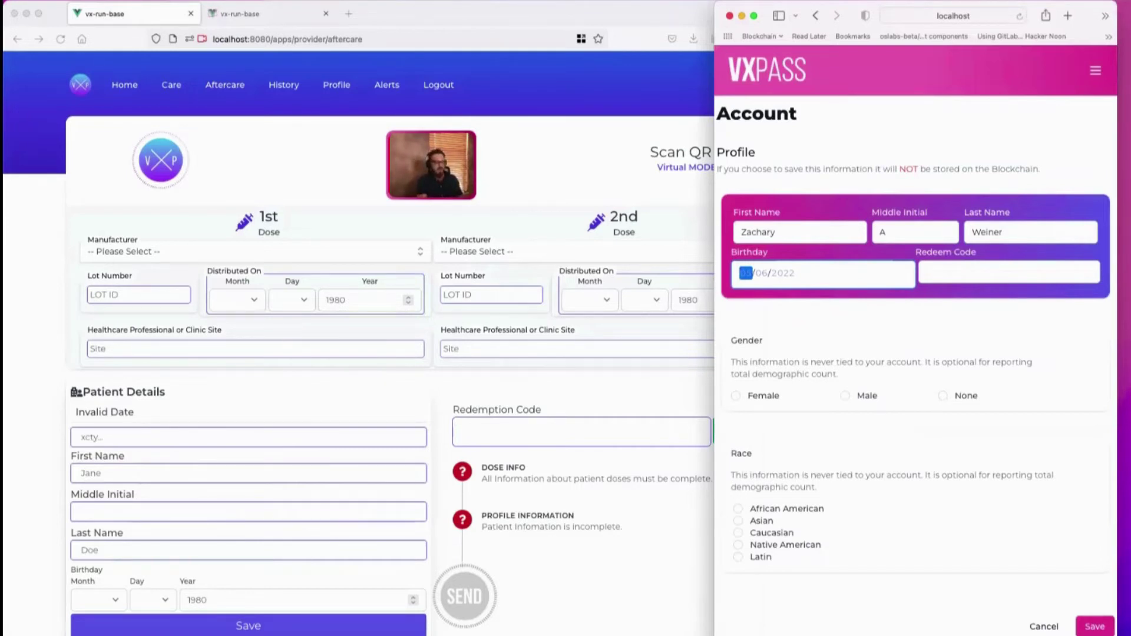
text(12/)
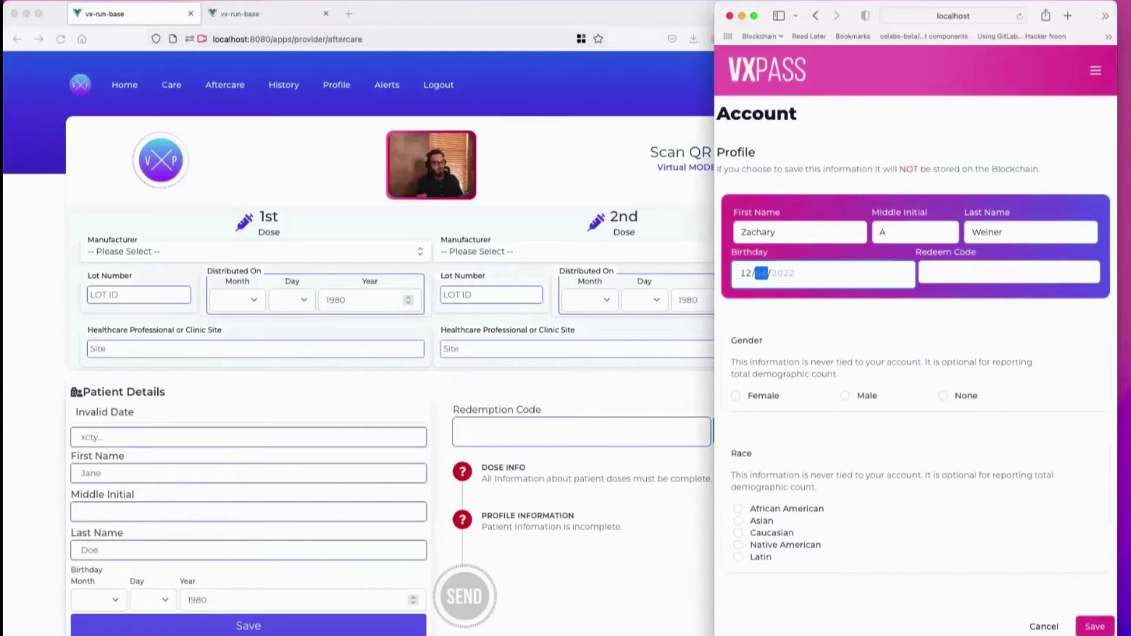
text(24/0001)
Set gender to Male and race to Caucasian, then save the profile
click(926, 272)
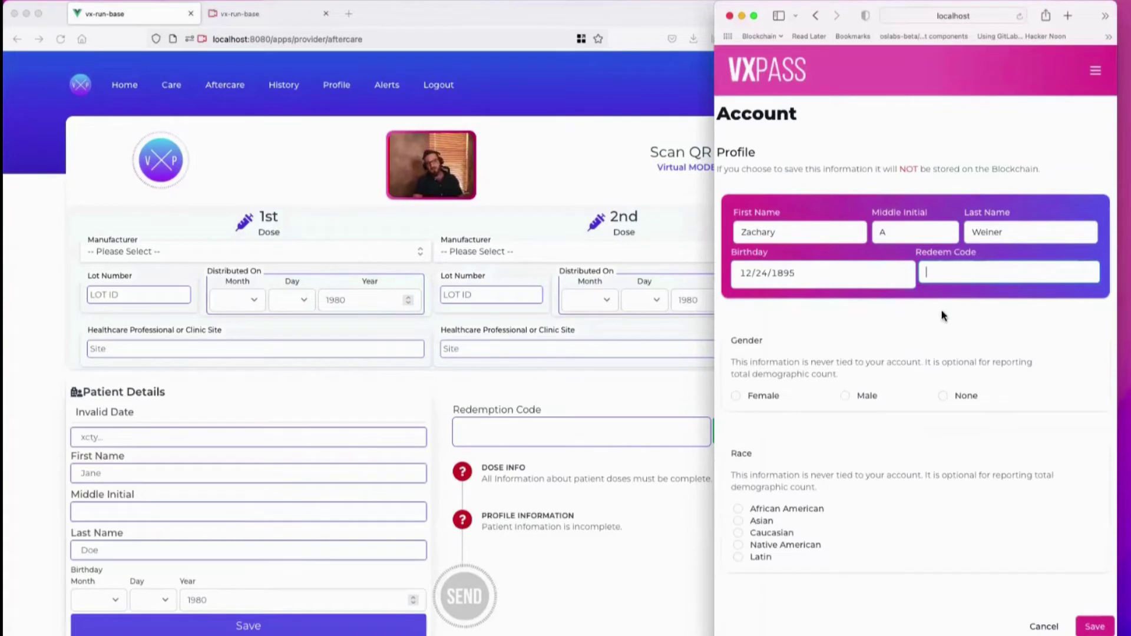
click(845, 396)
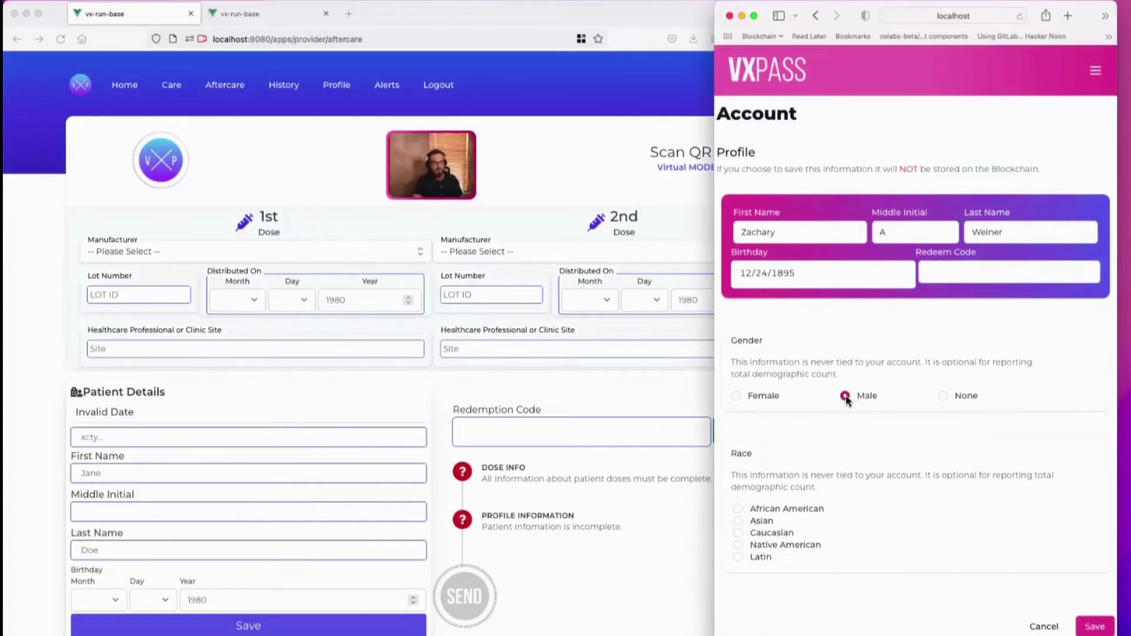
click(739, 534)
key(Return)
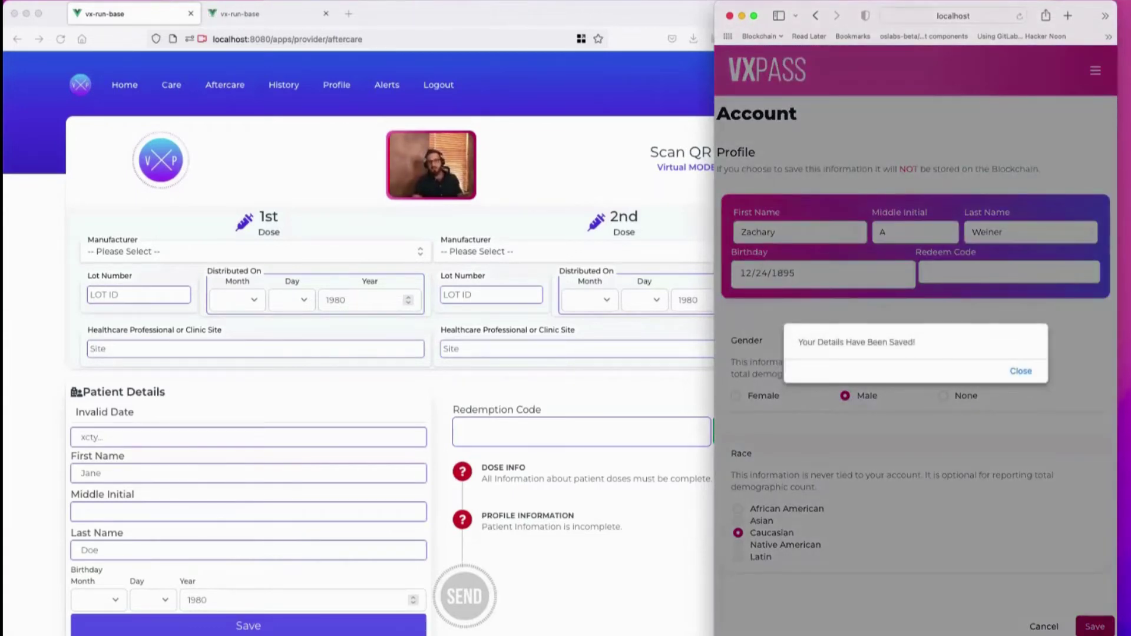
click(1021, 372)
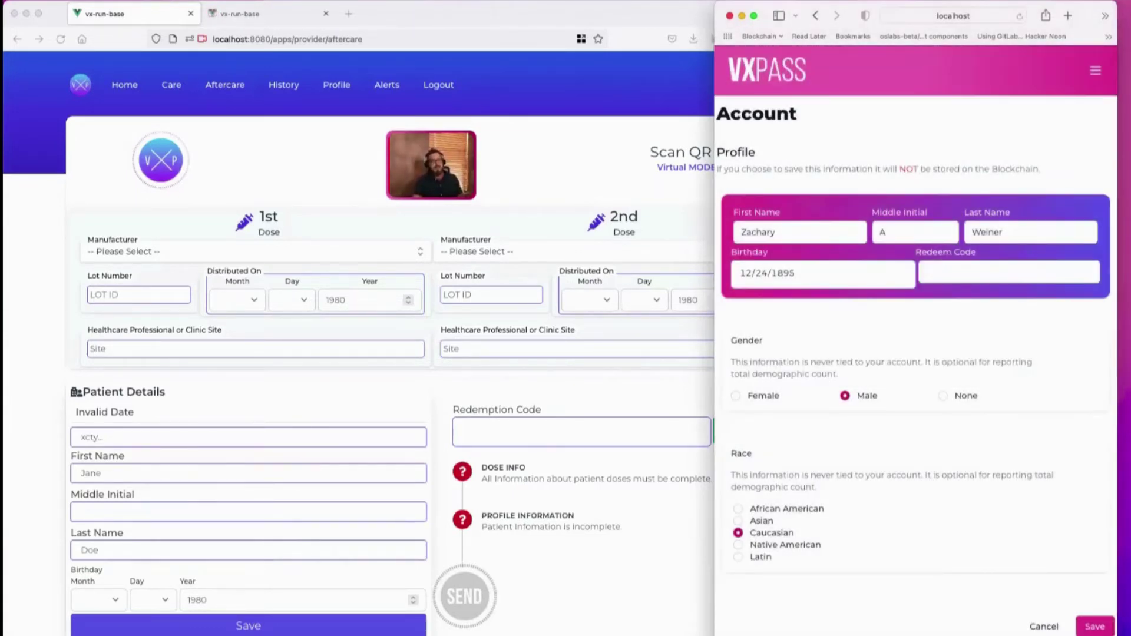
click(1096, 71)
Show the Patient ID QR page via Records, then return to the patient app window
click(768, 165)
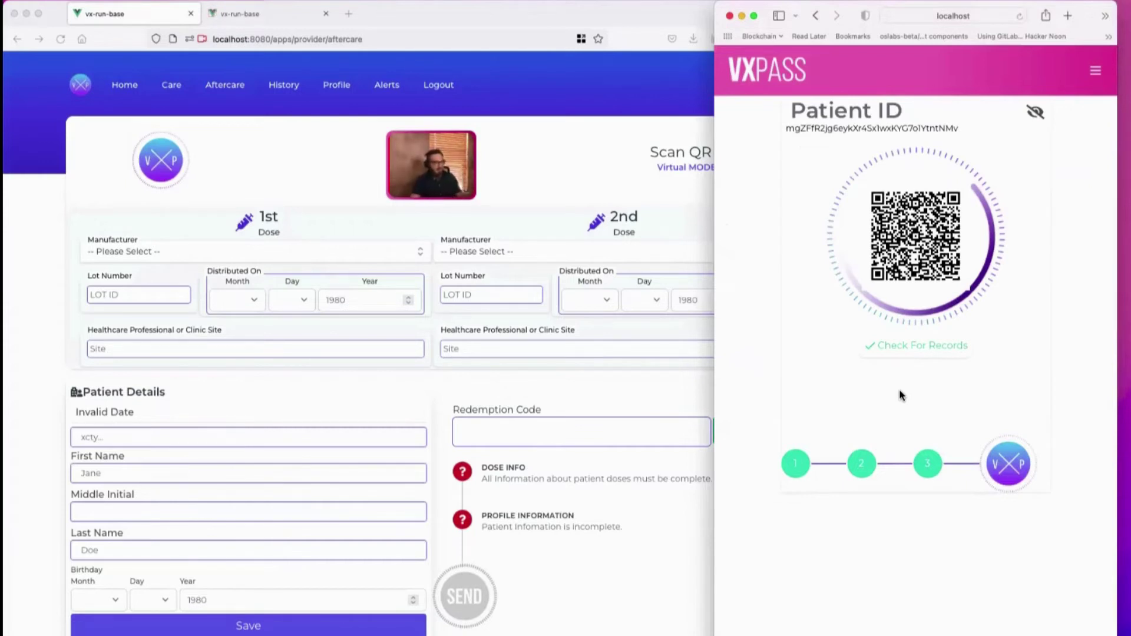
click(606, 196)
click(930, 158)
Close the patient app and reload the widened Aftercare page to load the patient ID and name fields
click(742, 16)
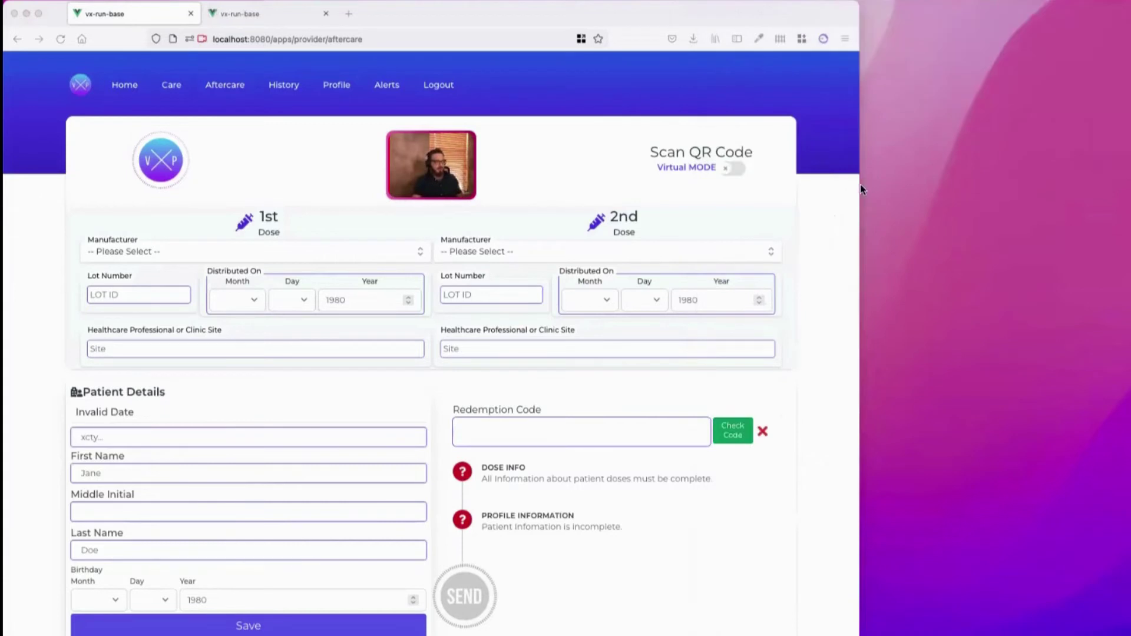
drag(859, 190, 1022, 189)
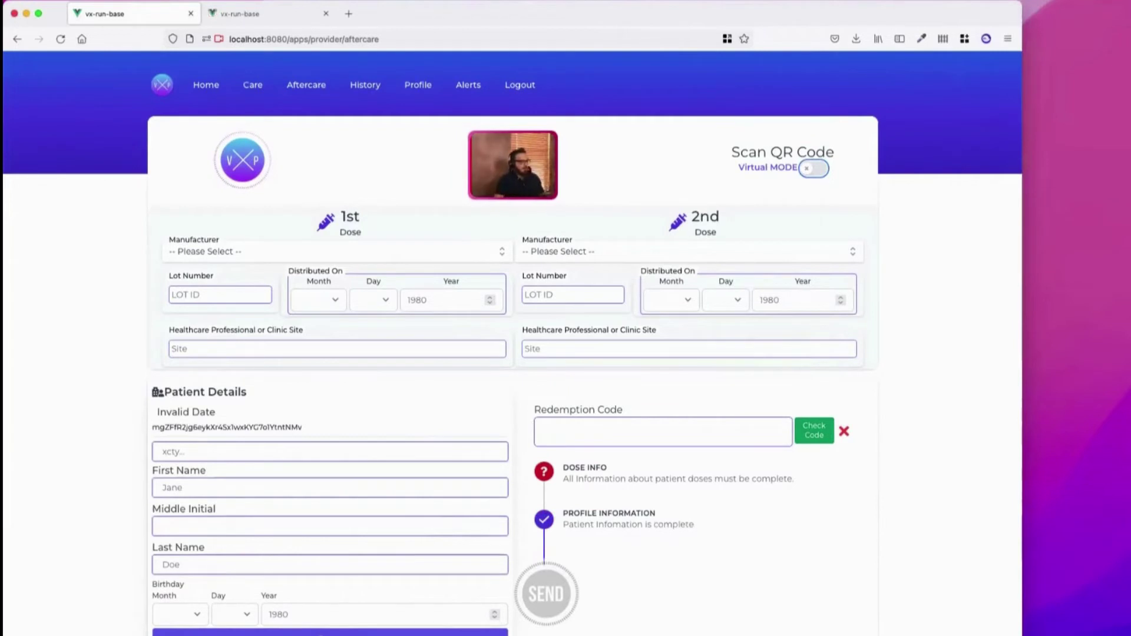
click(57, 44)
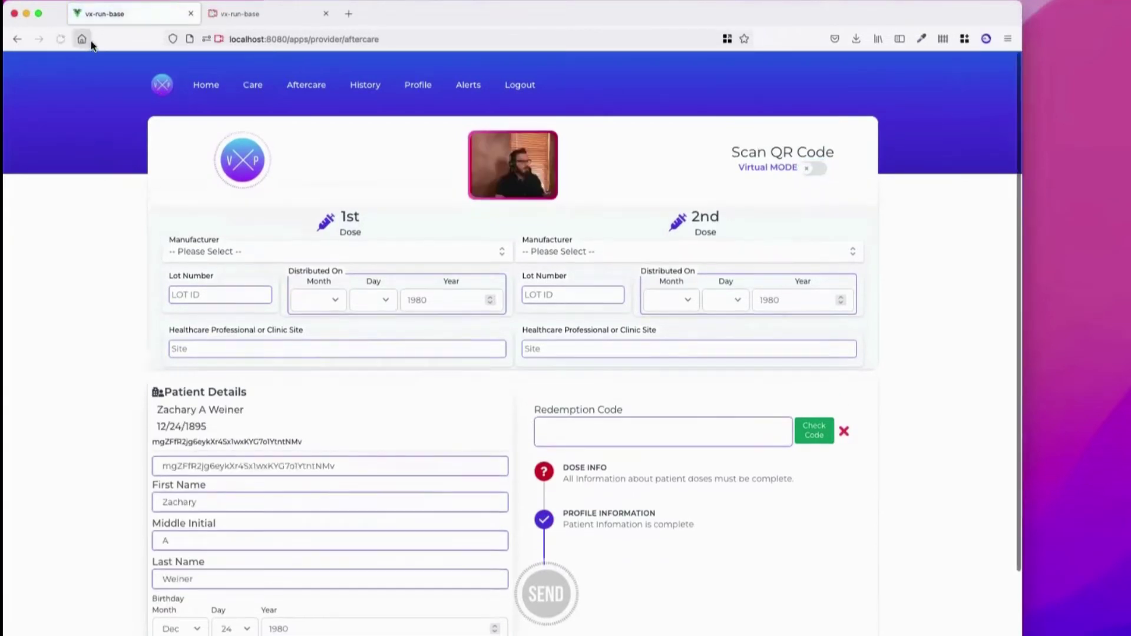
scroll(246, 230, down, 3)
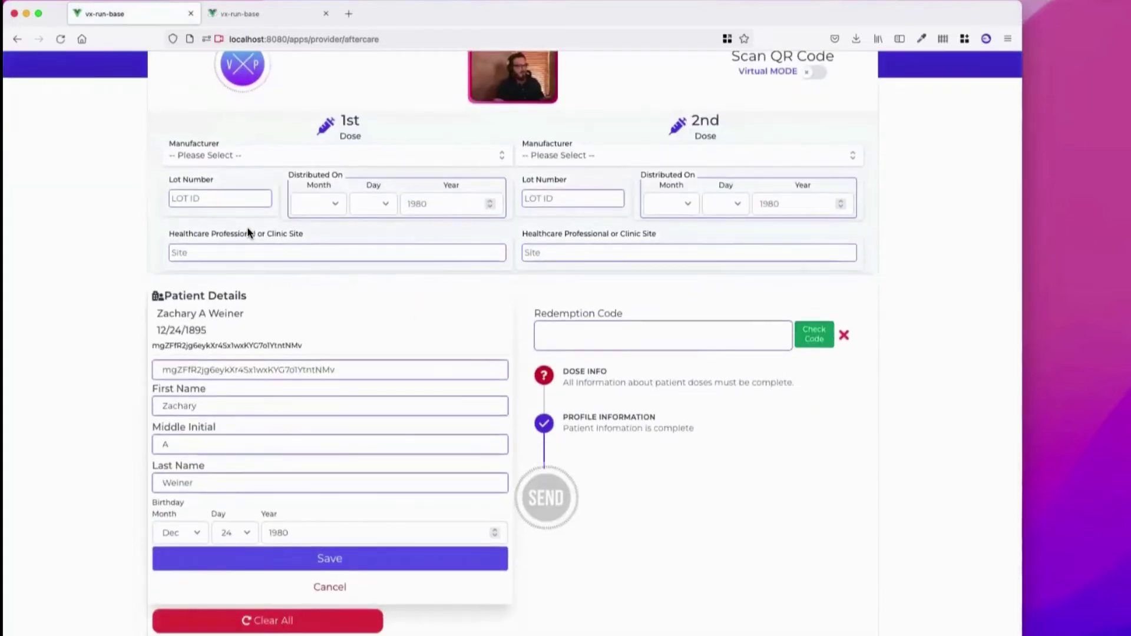
drag(339, 369, 144, 371)
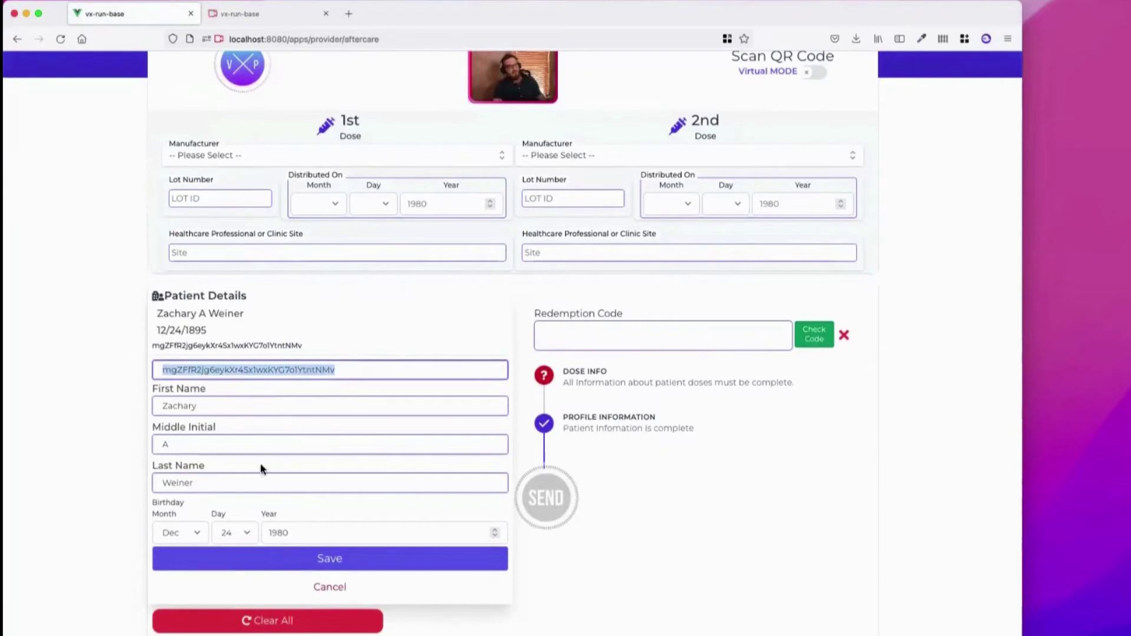
drag(215, 407, 151, 405)
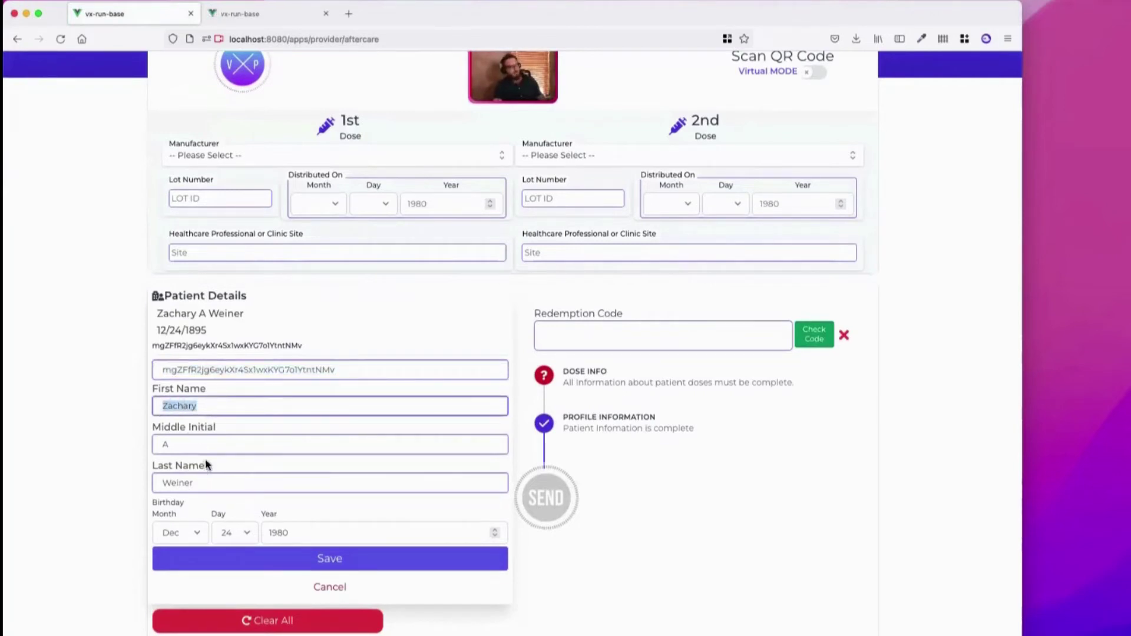
drag(203, 445, 131, 444)
click(220, 478)
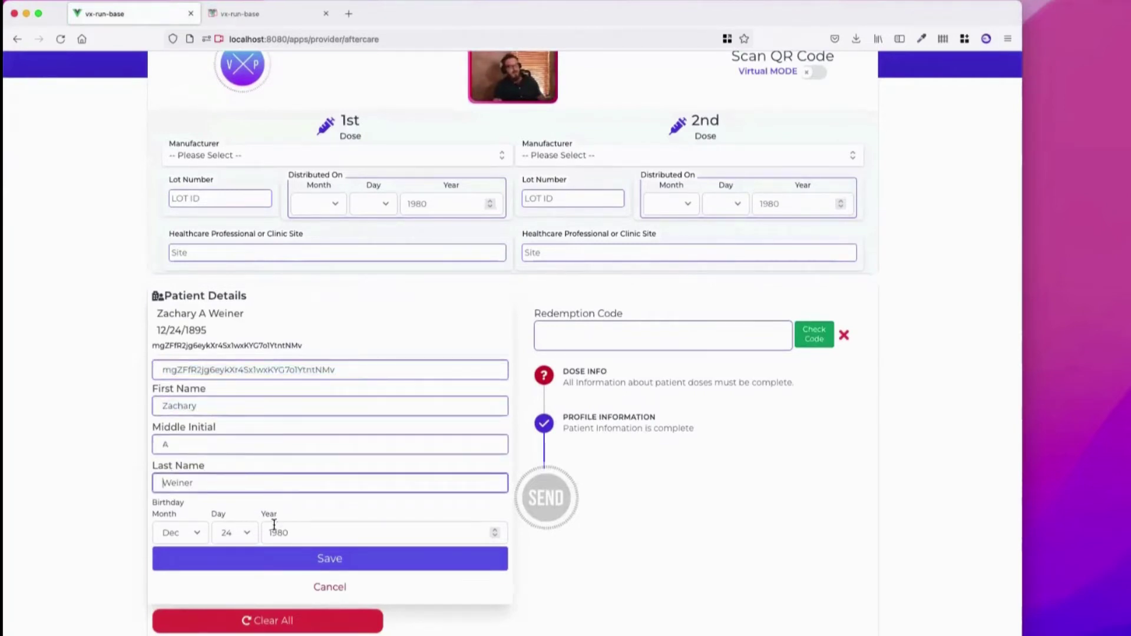
Set the manufacturer to Pfizer for both the 1st and 2nd dose
click(275, 156)
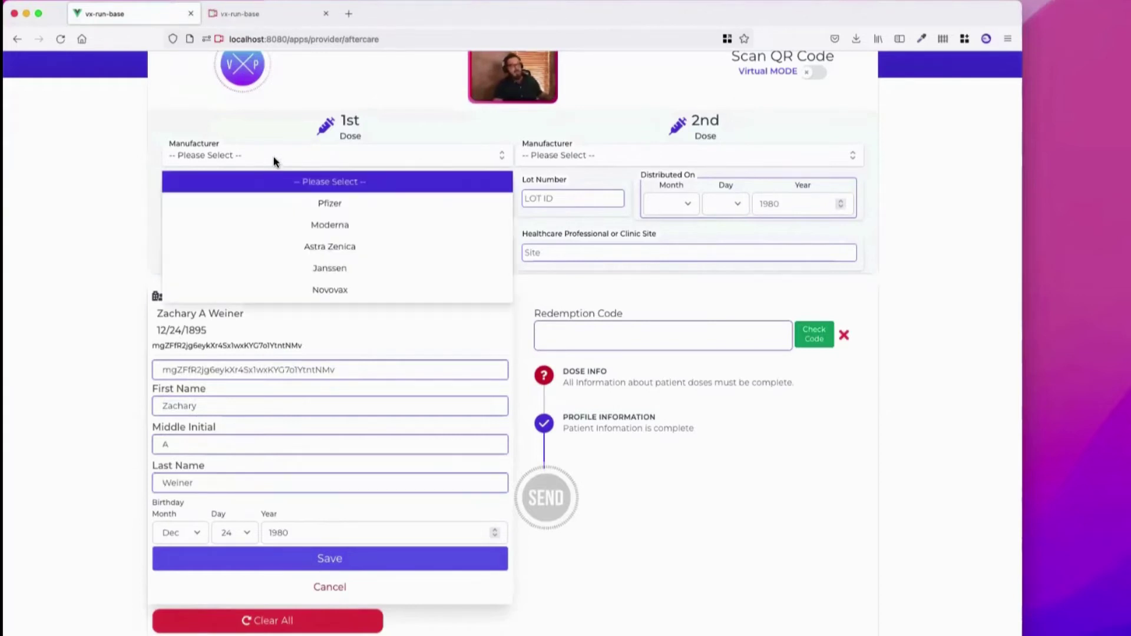
click(285, 196)
click(573, 162)
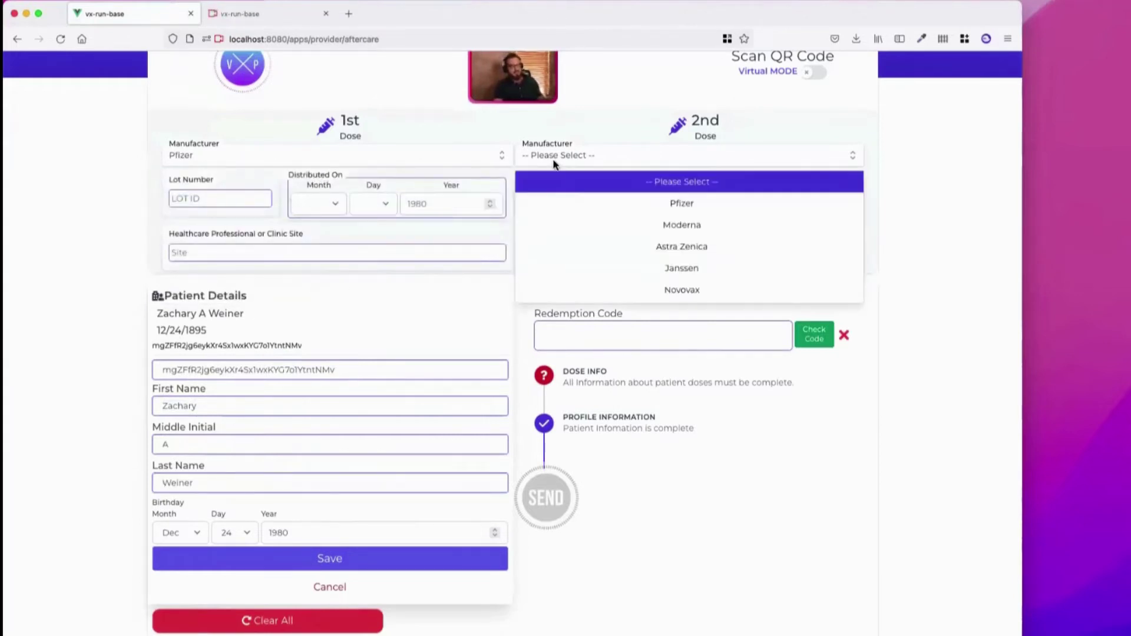
click(563, 199)
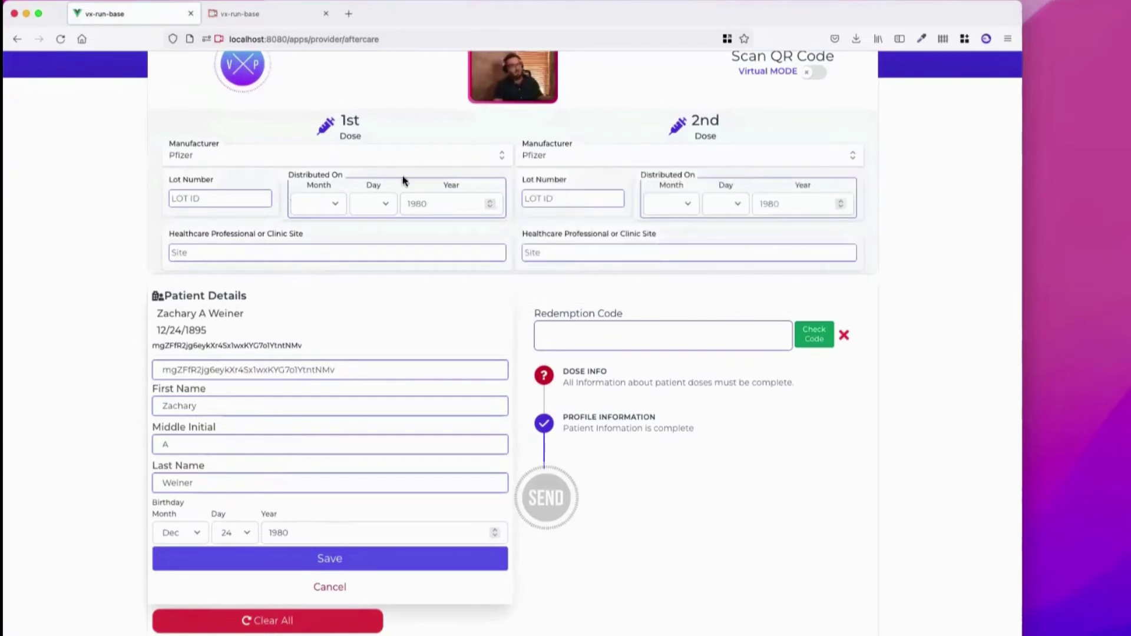
Enter the 1st dose as lot 1234, distributed Apr 4 2021
click(217, 200)
text(1234)
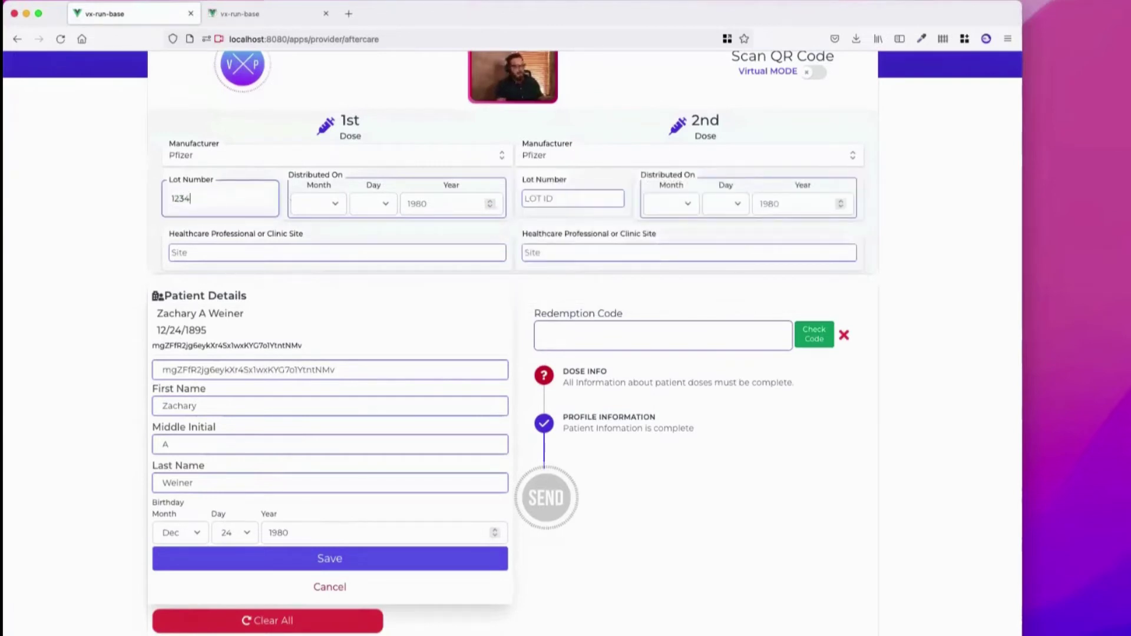
click(319, 203)
click(324, 265)
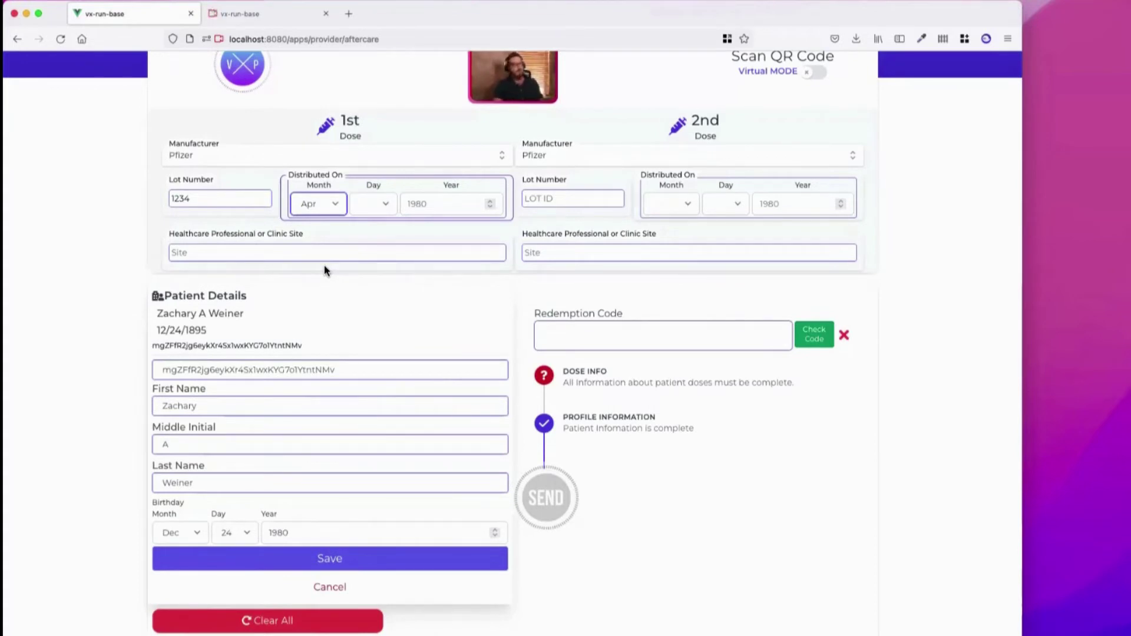
click(373, 207)
click(379, 254)
click(444, 200)
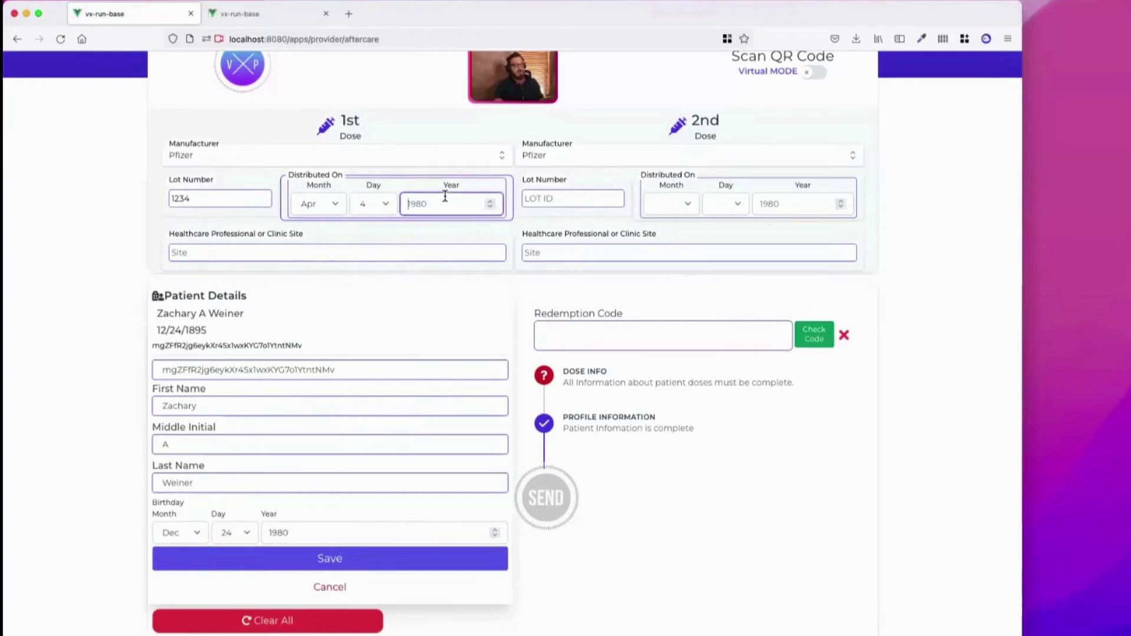
text(2021)
Enter the 2nd dose as lot 12345, distributed May 12 2021
click(547, 201)
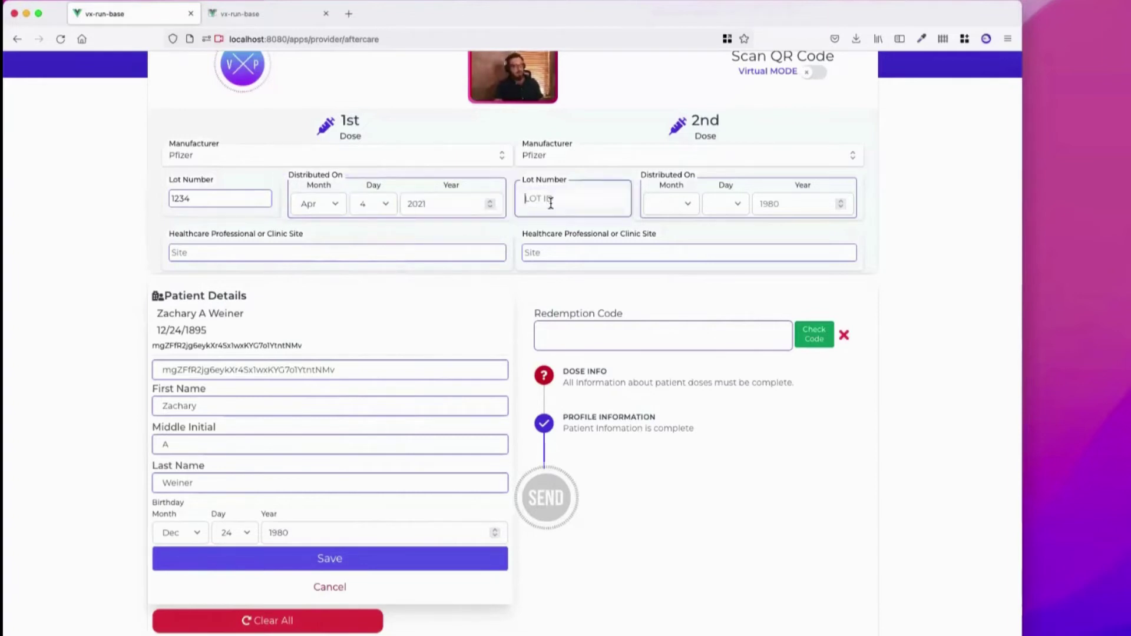
text(12345)
click(675, 207)
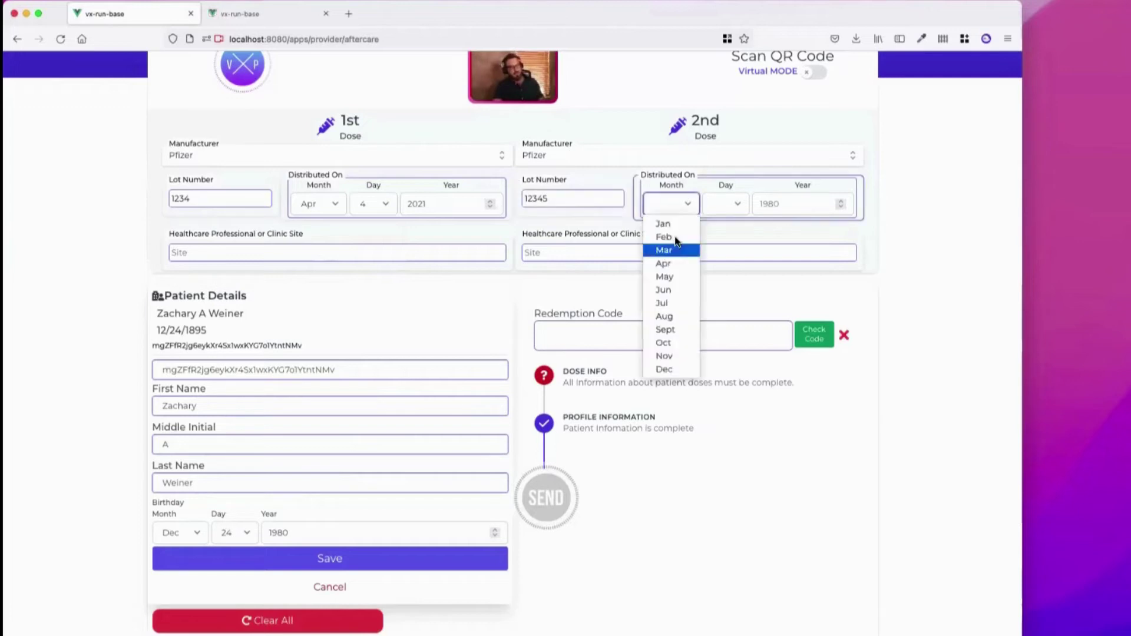
click(674, 276)
click(732, 206)
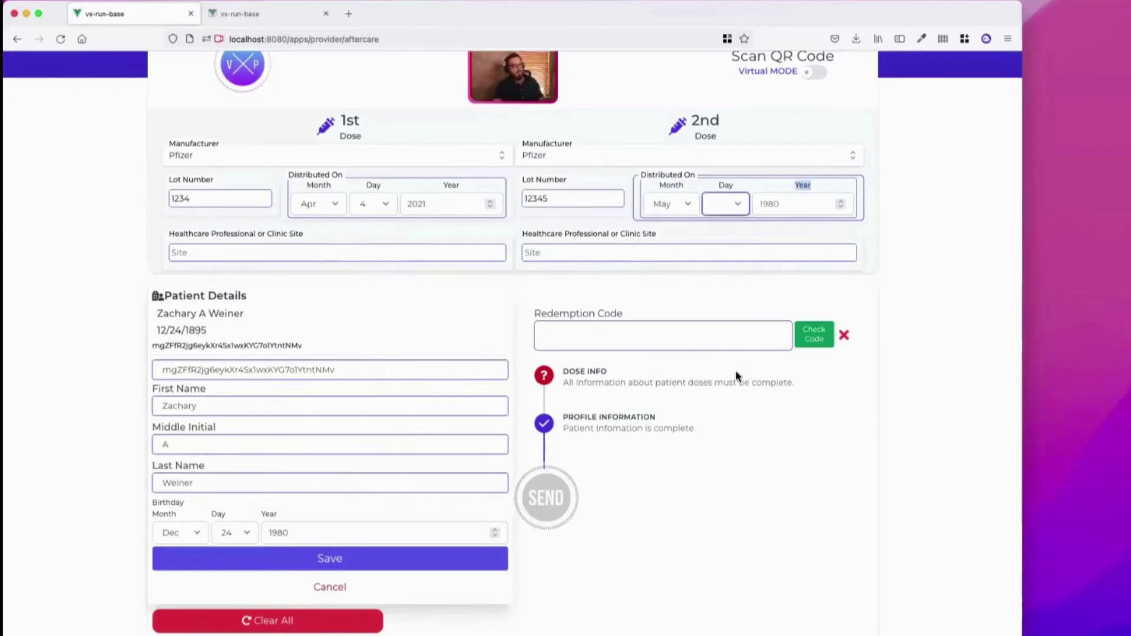
text(12)
key(Tab)
text(2021)
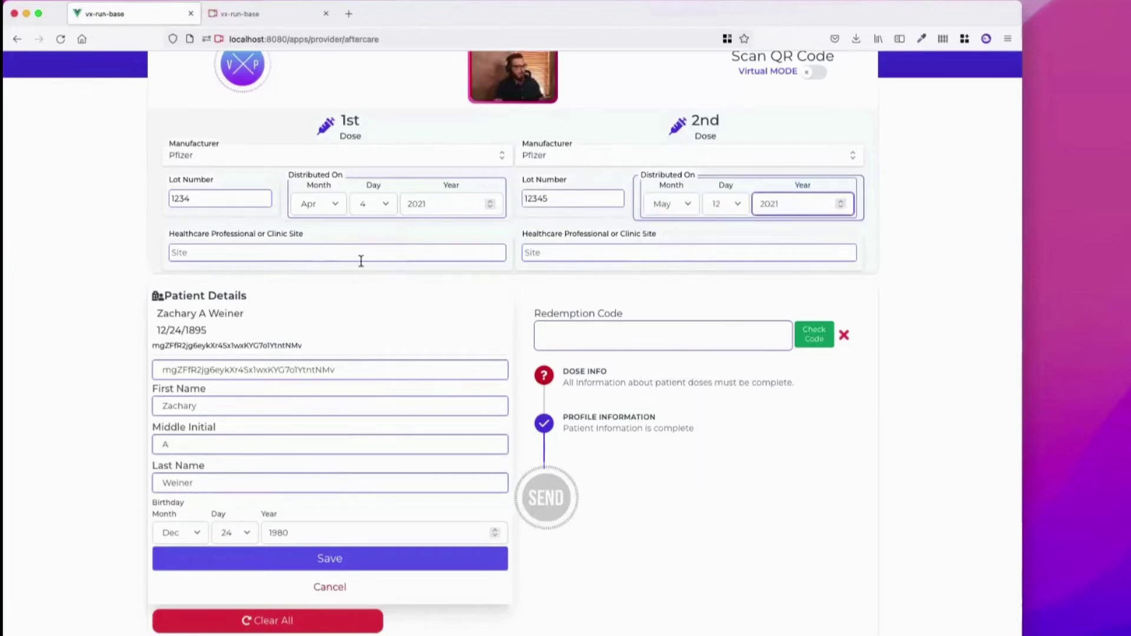
Enter CVS1234 as the clinic site for both doses and save the patient details
click(361, 261)
text(CV)
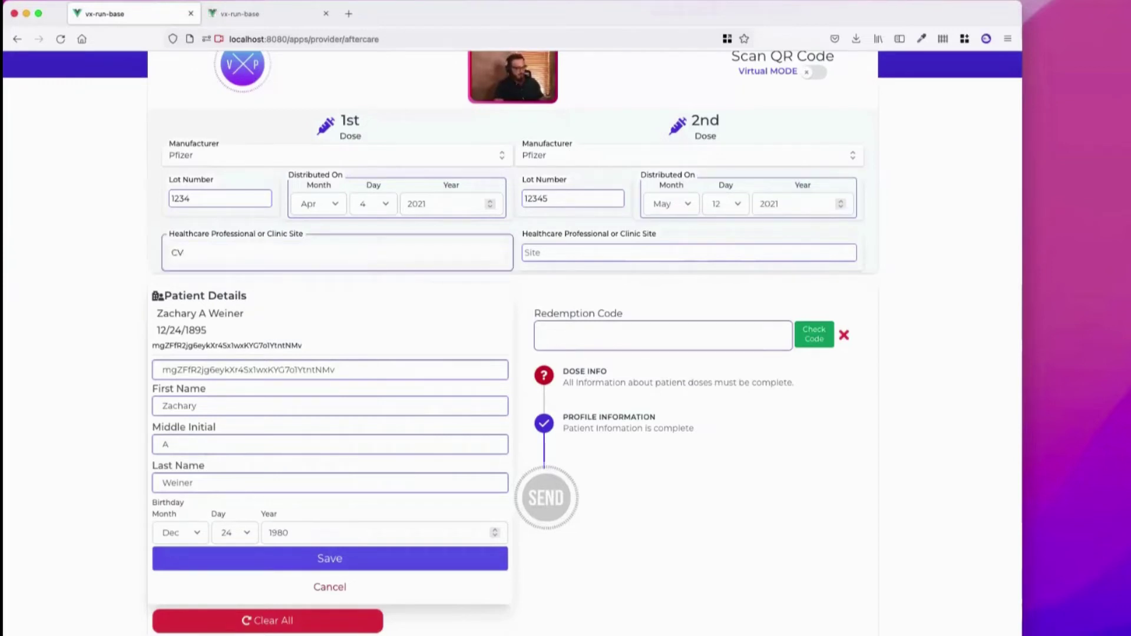
text(S1234)
click(555, 252)
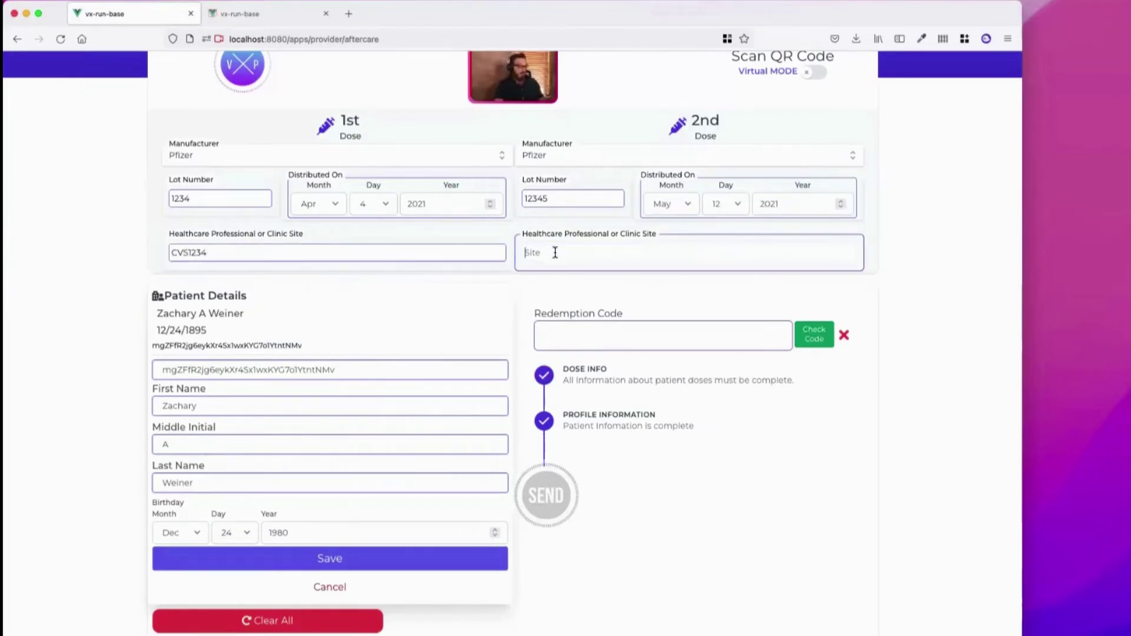
text(CVS1234)
click(618, 303)
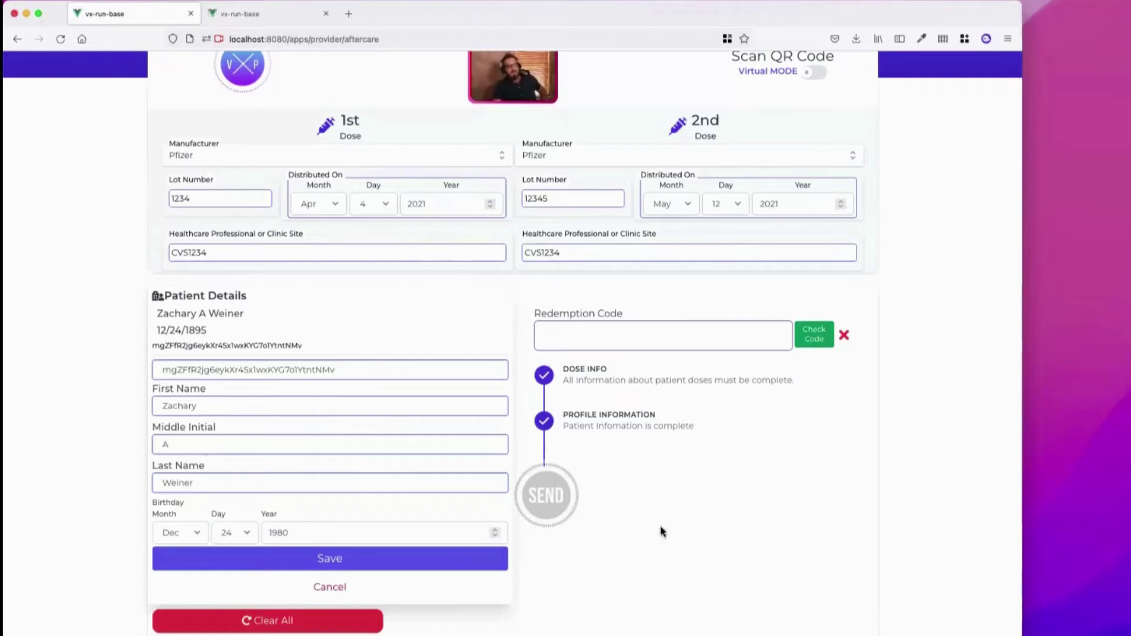
click(397, 561)
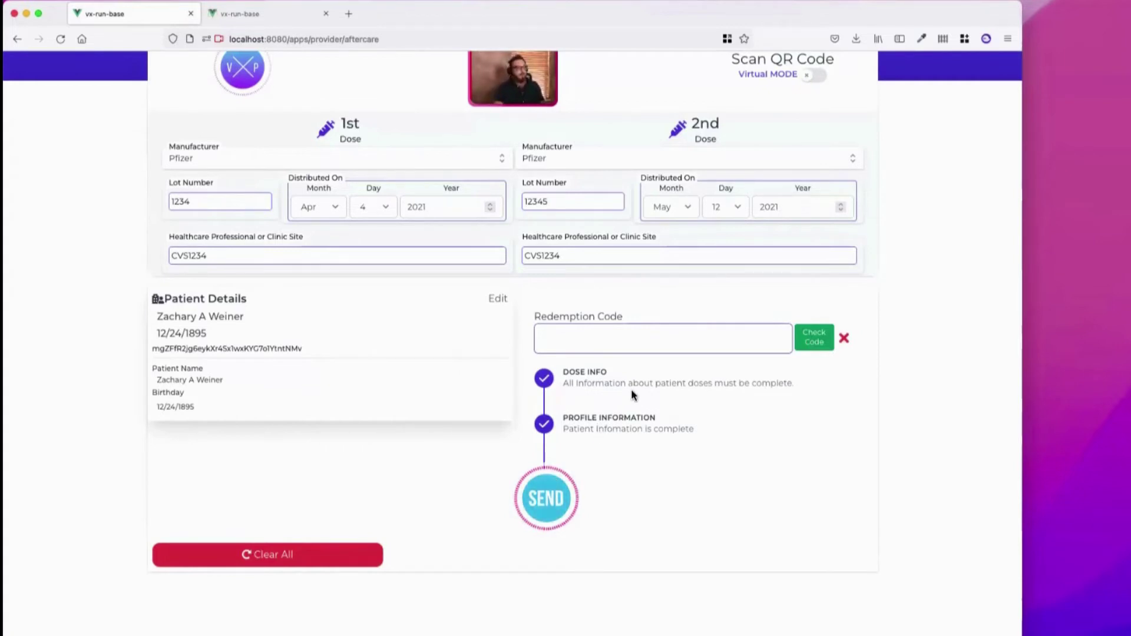
Send the record to show the confirmation listing 4/4/2021 lot 1234 and 5/12/2021 lot 12345
click(542, 501)
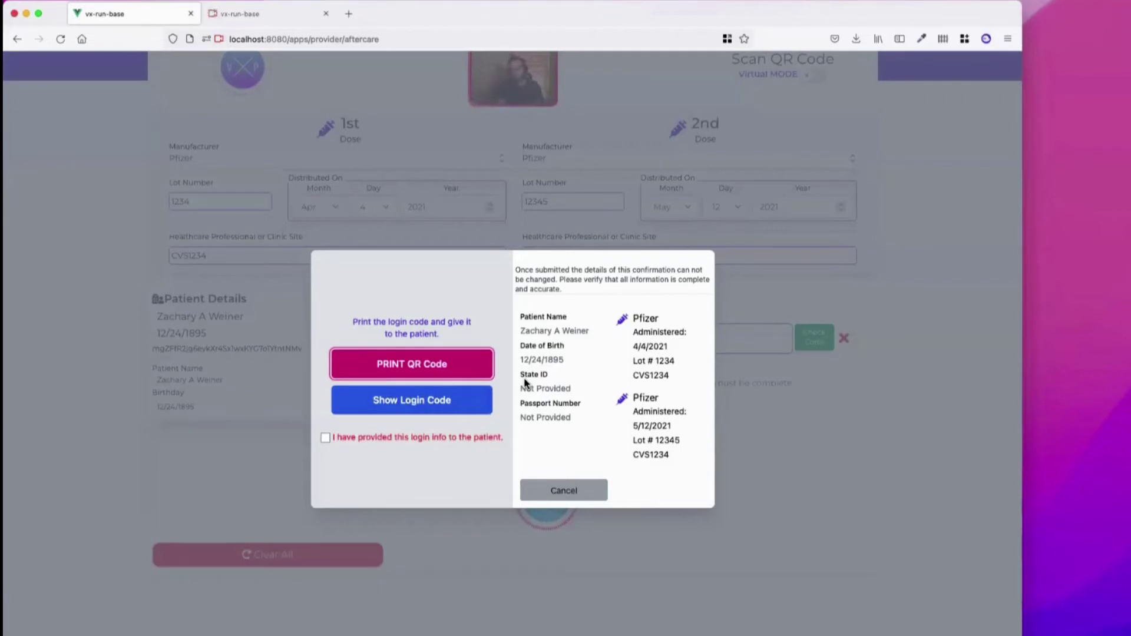
Show the patient's login code and QR code, confirm the login info was given, and submit the record
click(442, 405)
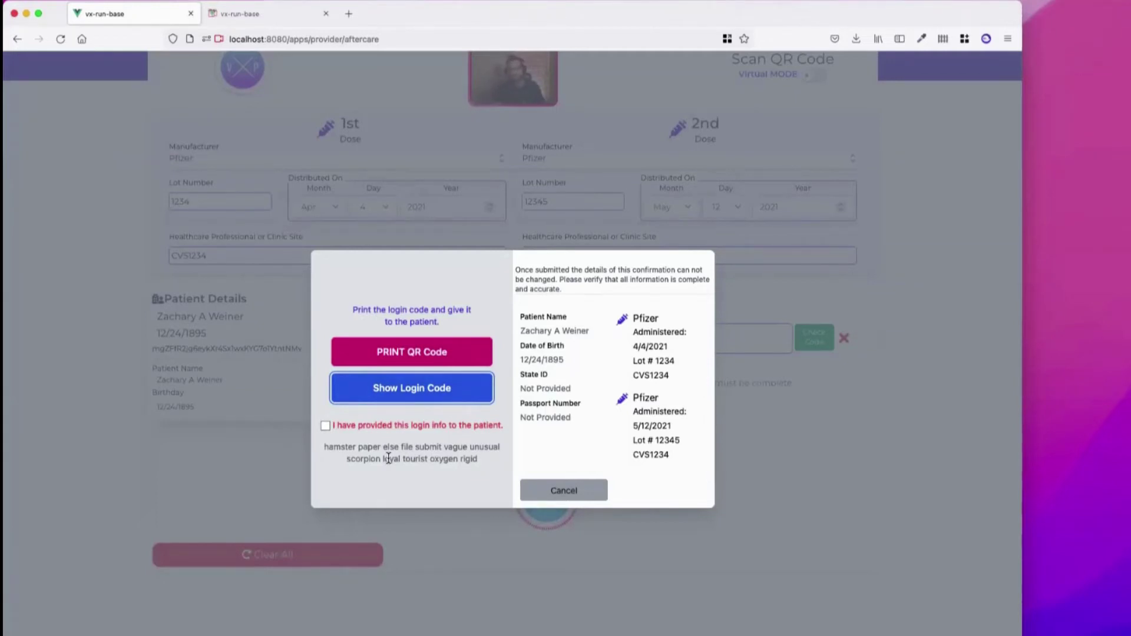
click(412, 352)
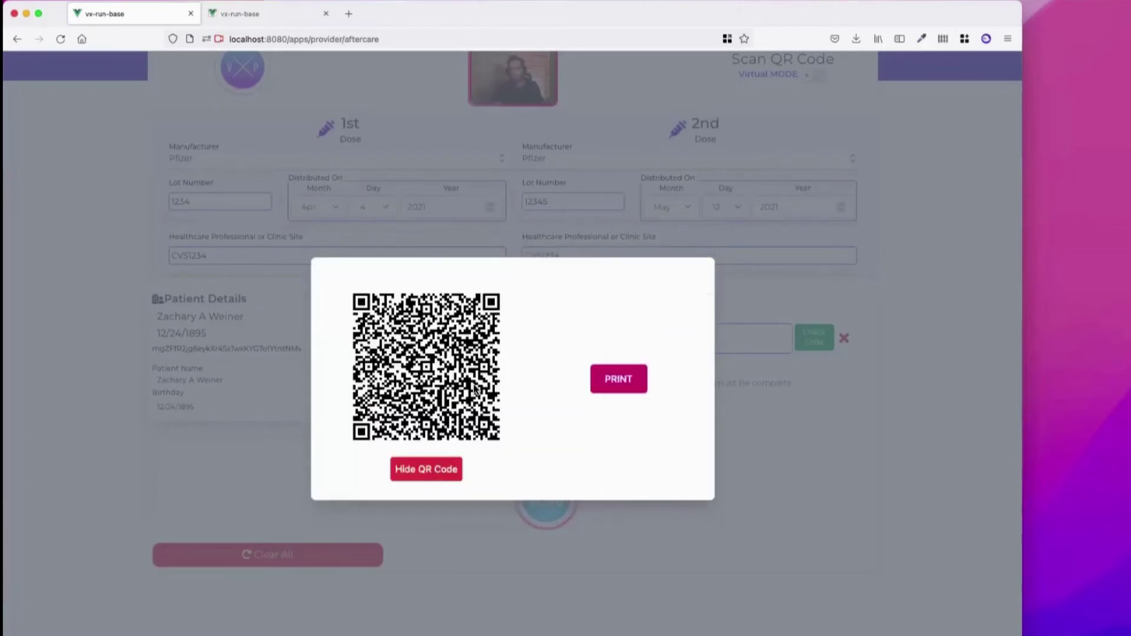
click(429, 469)
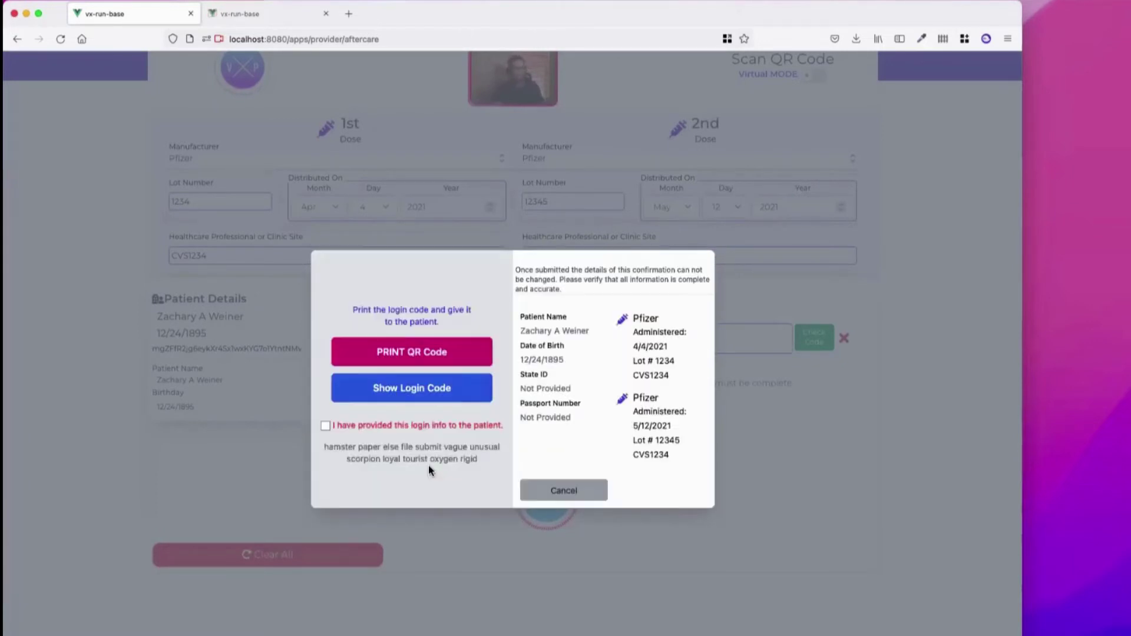
click(325, 426)
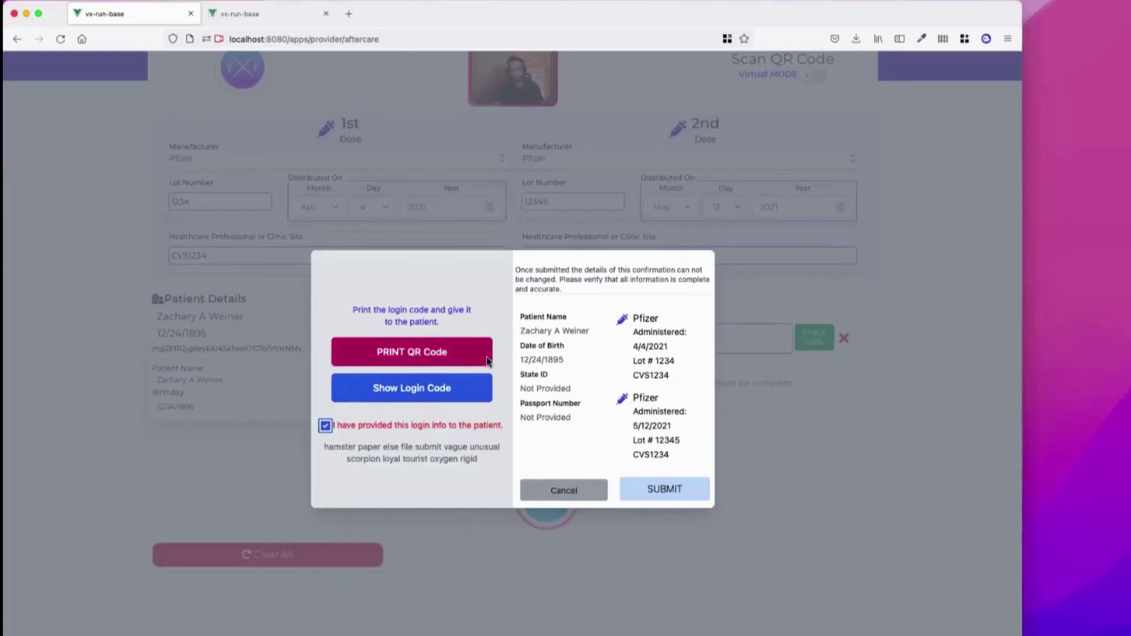
click(665, 490)
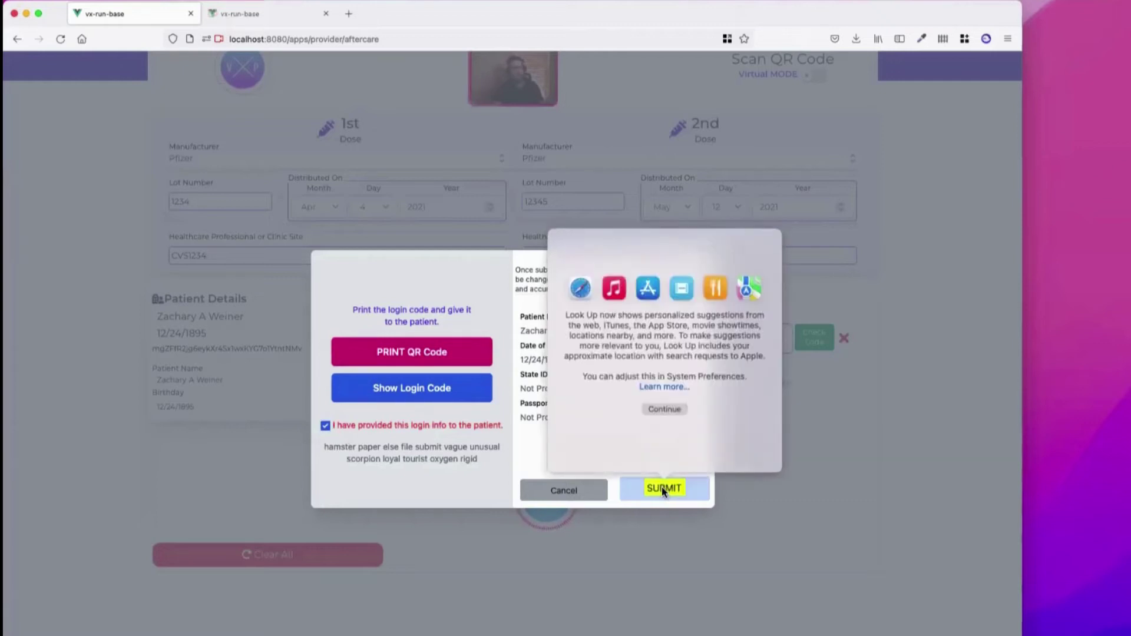
click(643, 490)
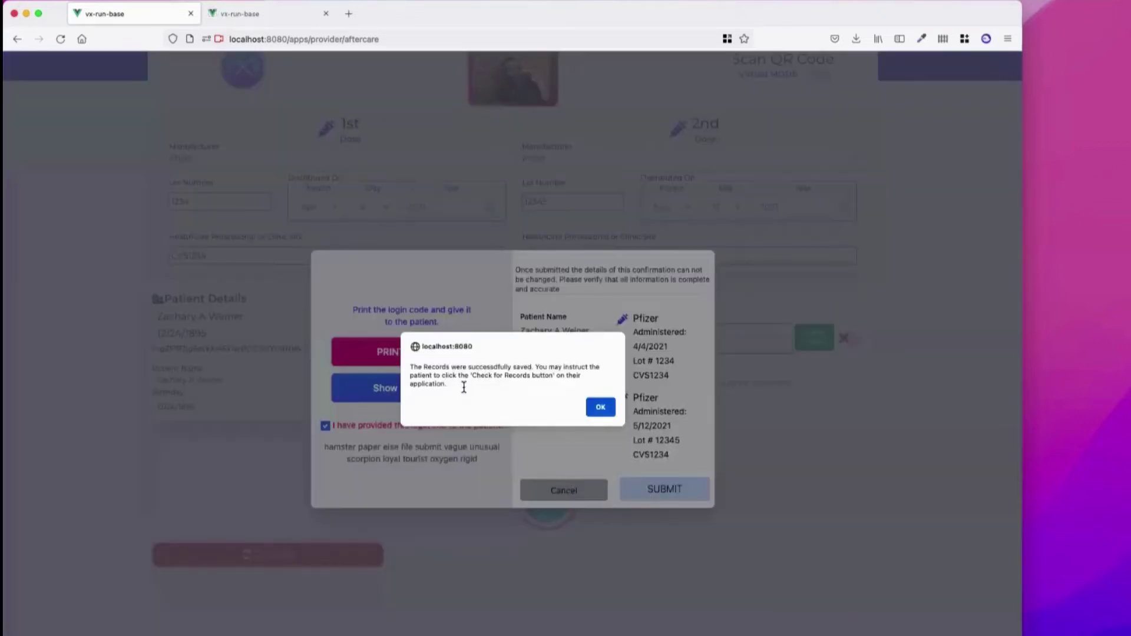
Acknowledge the records-saved message and return to the top of the blank Aftercare form
click(601, 408)
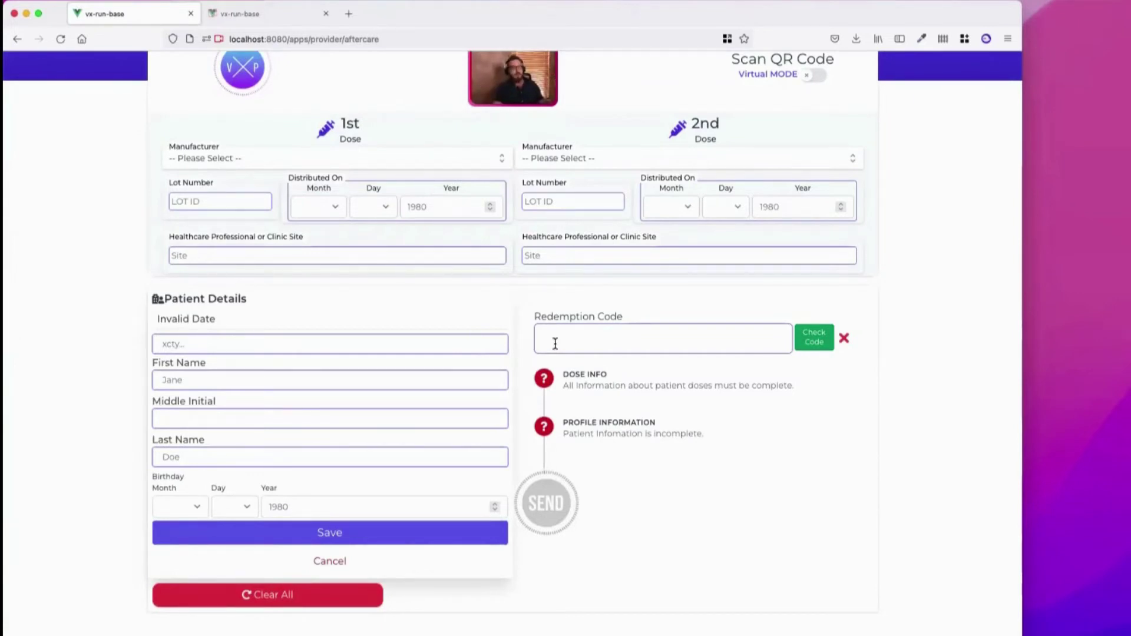
scroll(430, 285, up, 2)
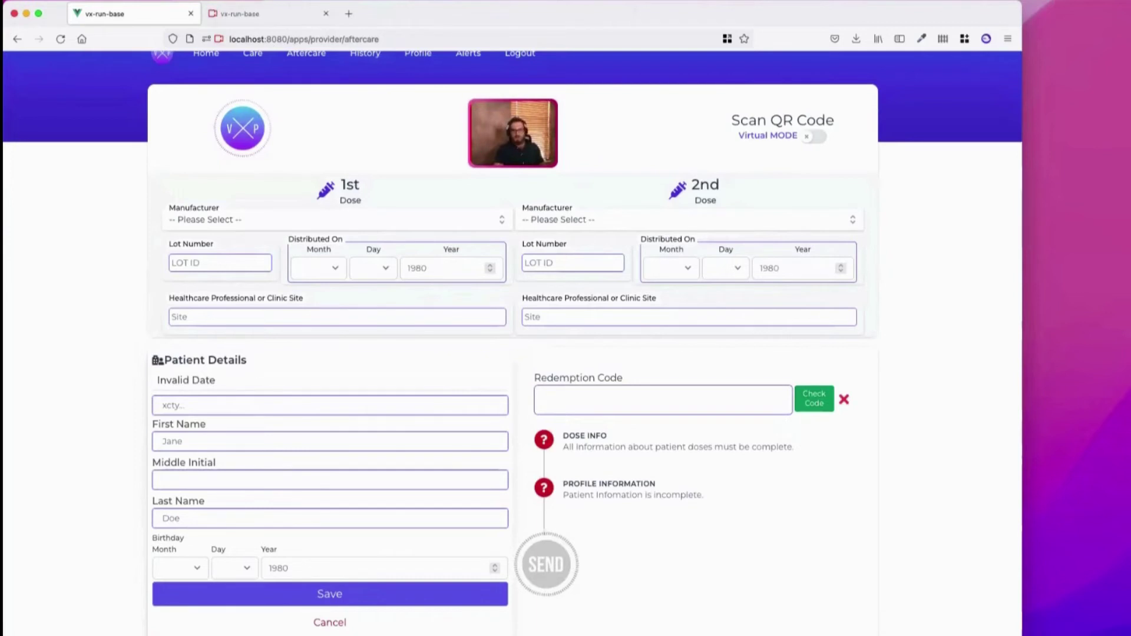
Check the patient's VXPASS app for new records, then bring the provider's Aftercare form back in front
key(super+Tab)
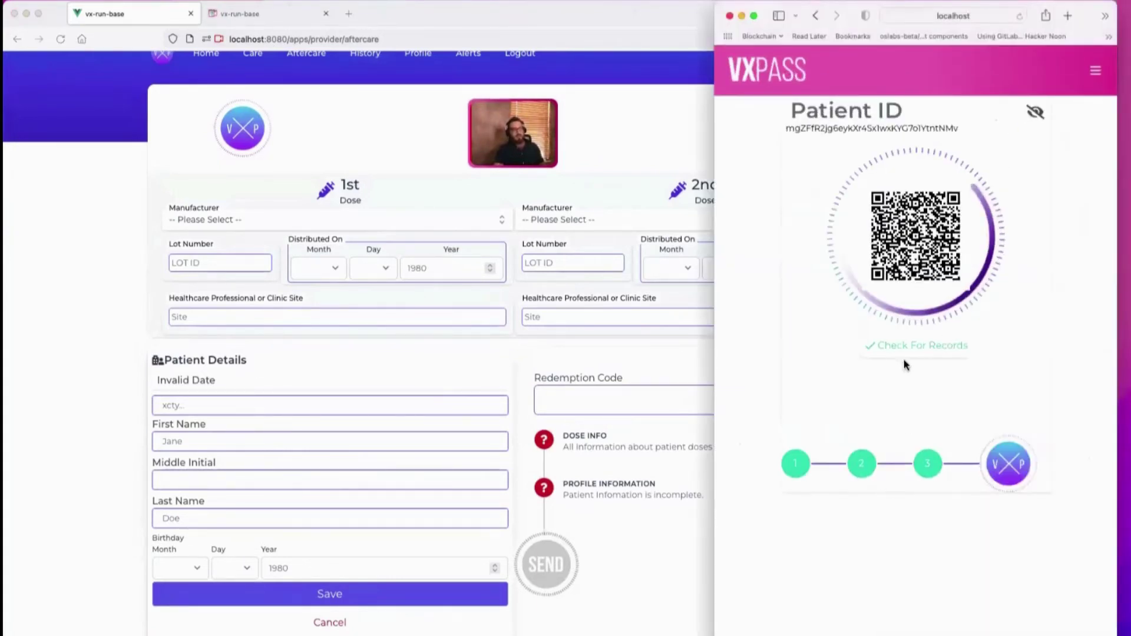
click(910, 354)
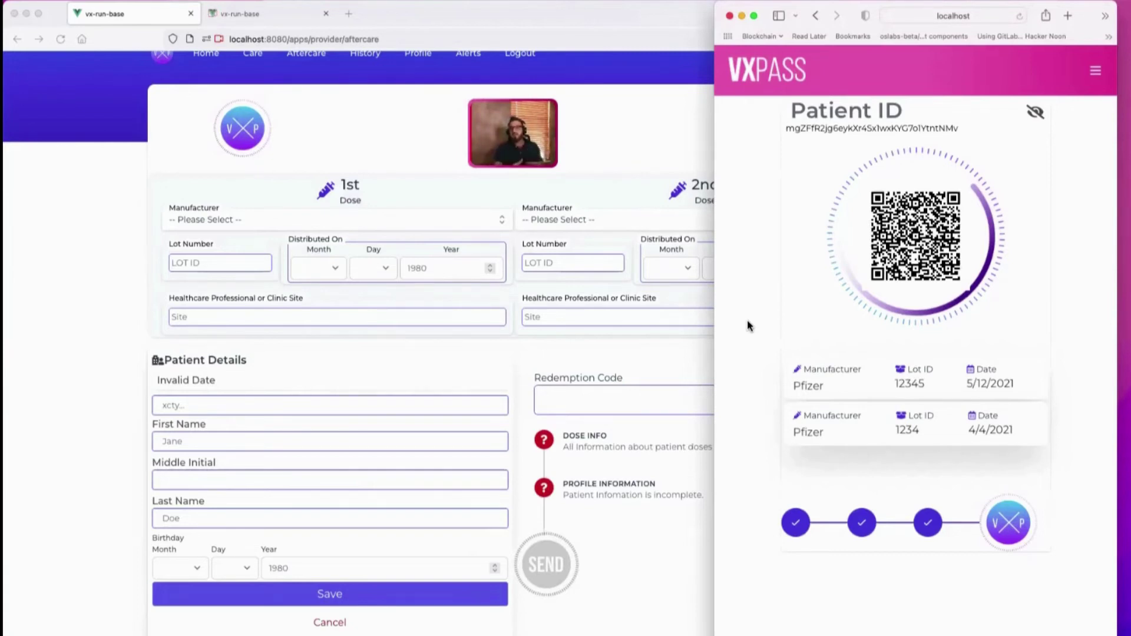
click(278, 11)
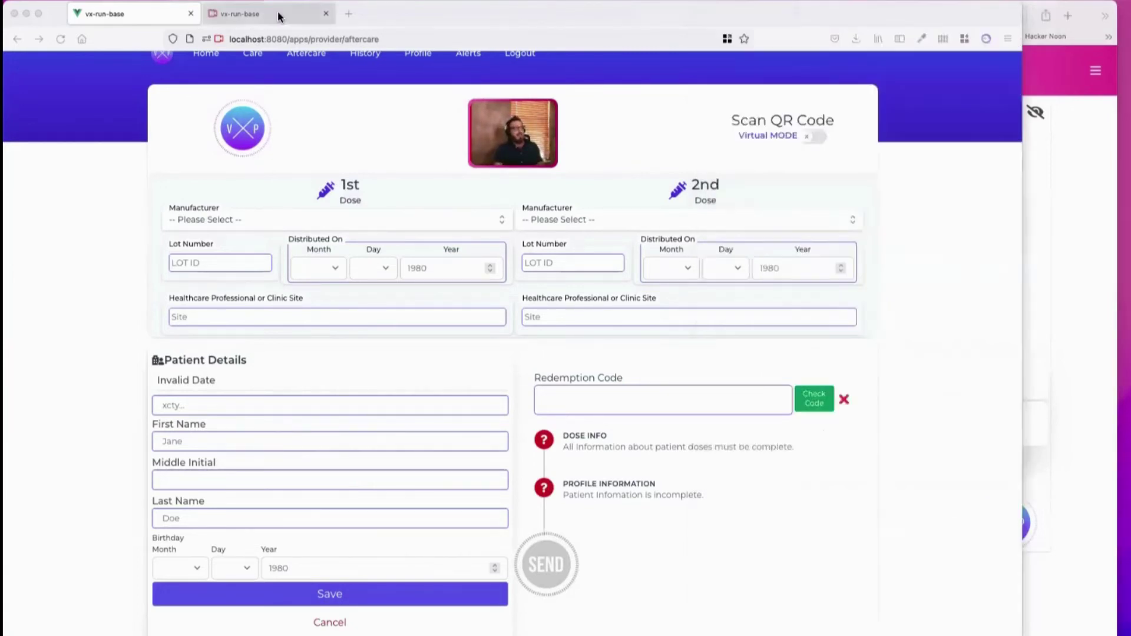
click(278, 10)
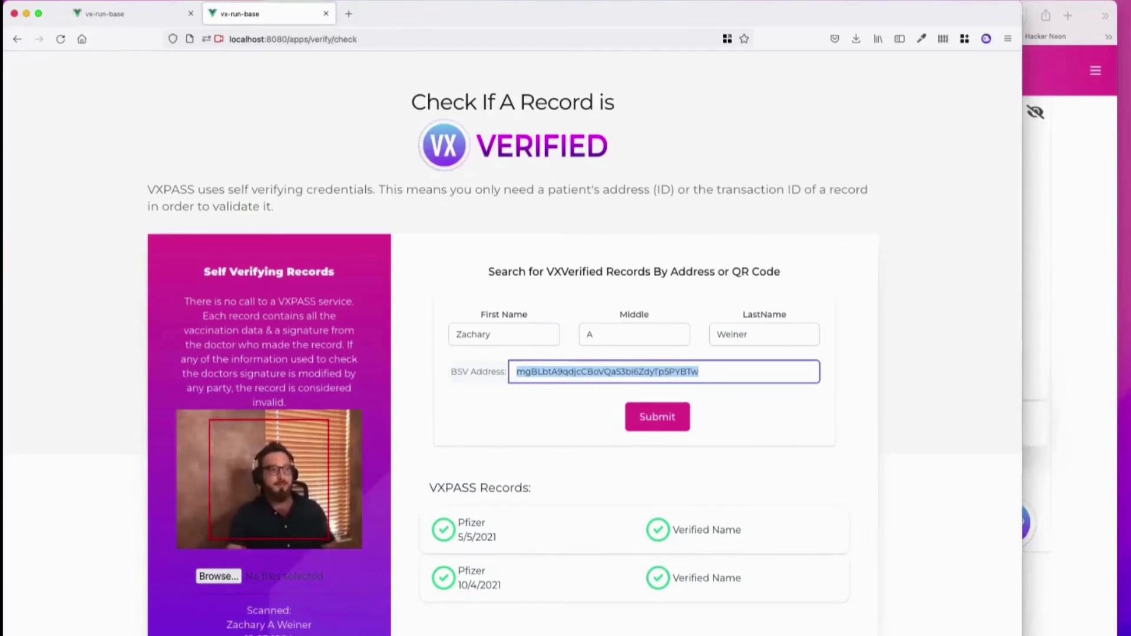
click(145, 15)
scroll(424, 231, up, 2)
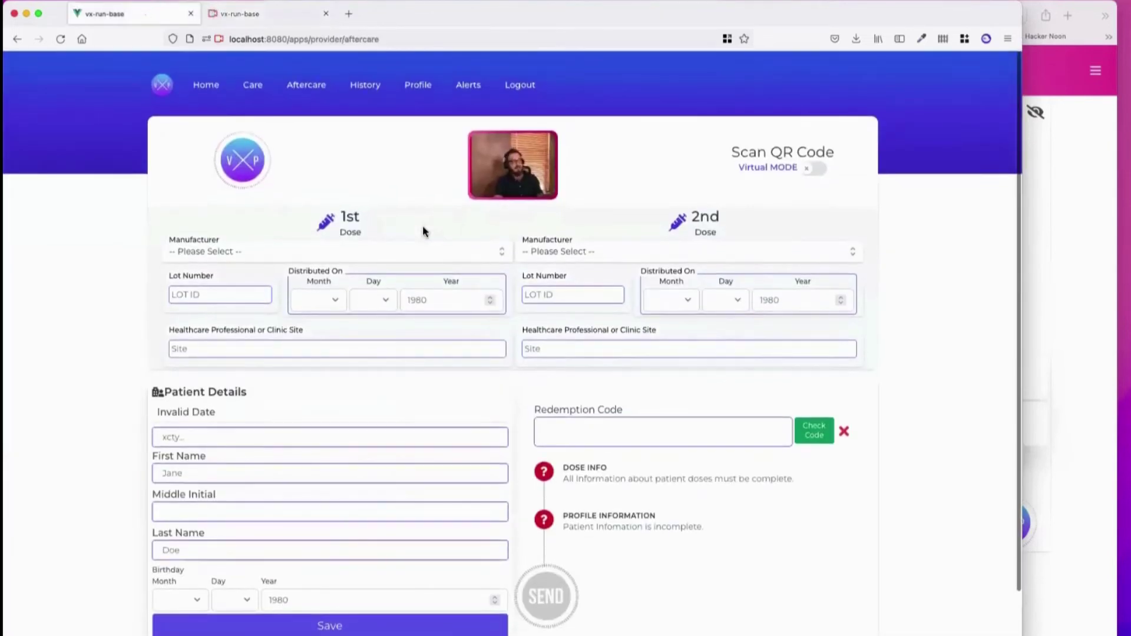
Open the Provider Profile and scroll to the Michigan Pharmacists Association credential issued 08-Nov-2021
click(423, 83)
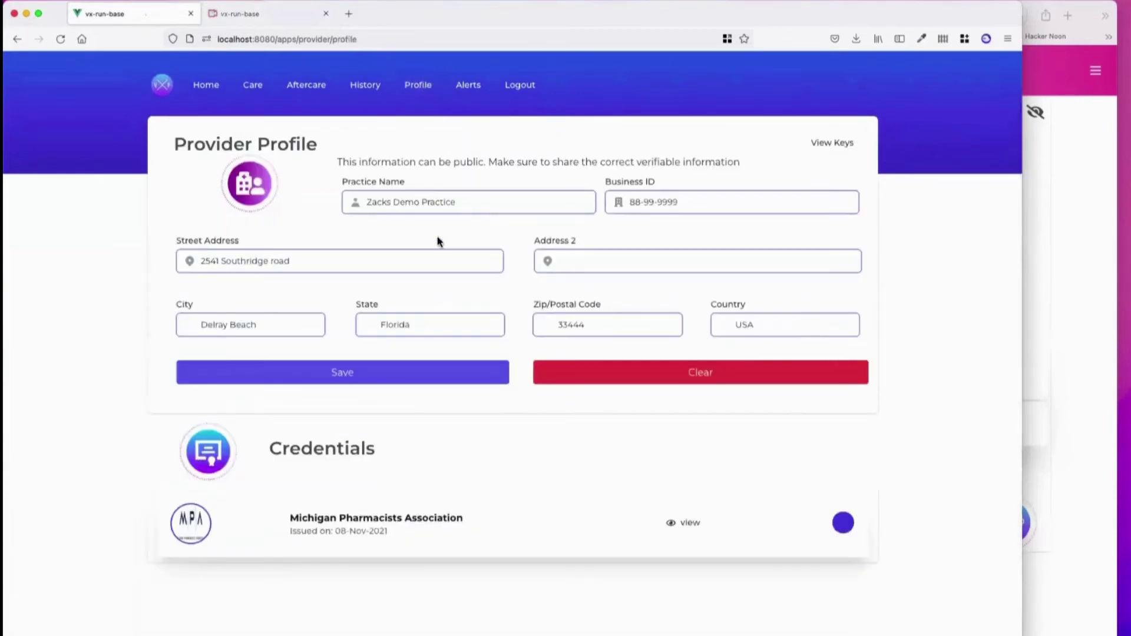
scroll(354, 387, down, 2)
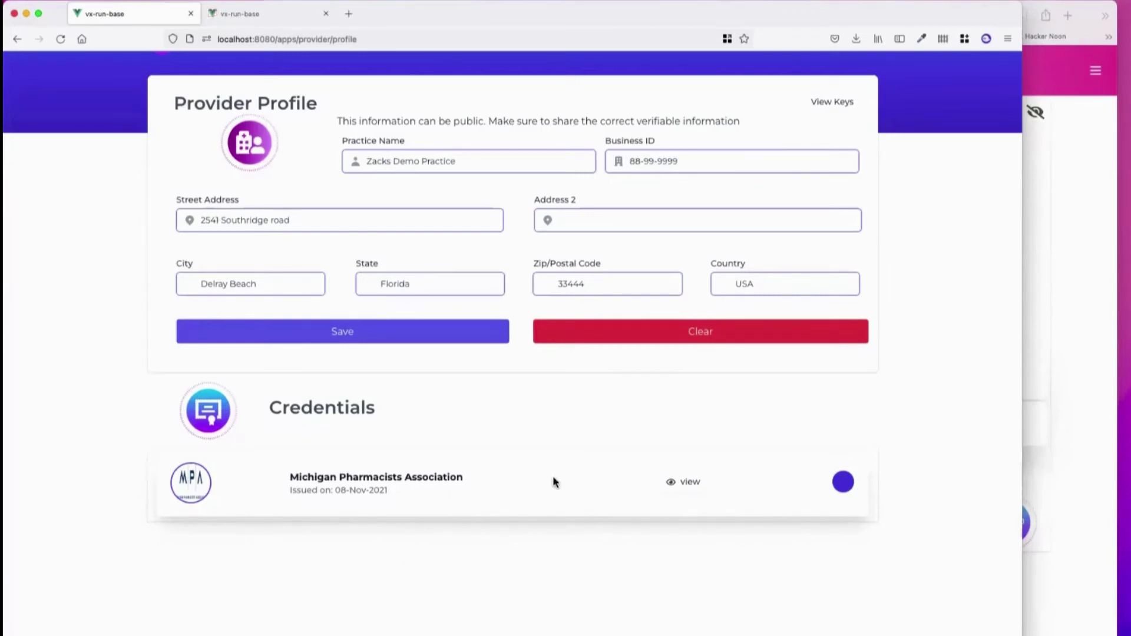
View the credential's MedicalCredential record in RUN Explorer, then return to the Provider Profile tab
click(685, 483)
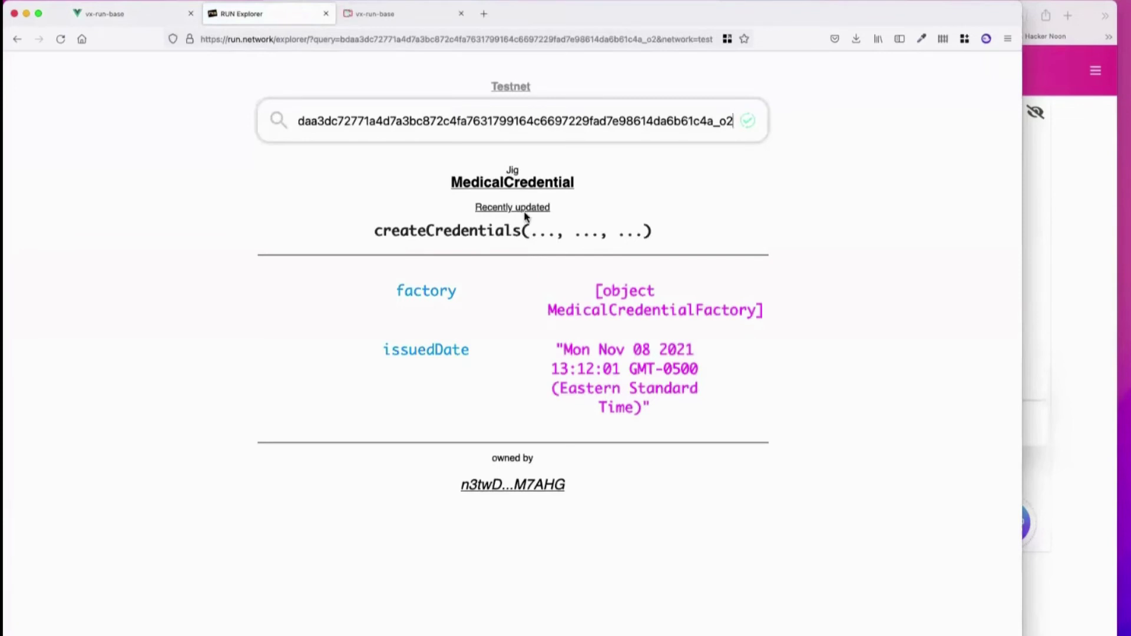
click(133, 13)
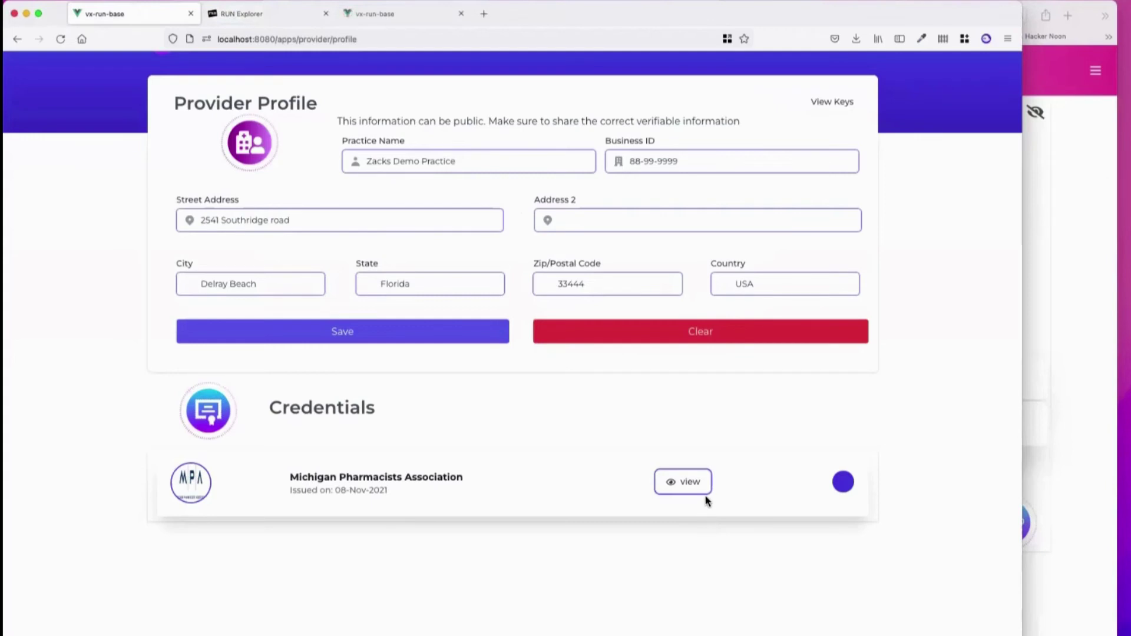
Switch to the blank Aftercare form, glance at the patient's wallet, then bring the form forward
scroll(330, 106, up, 1)
click(308, 87)
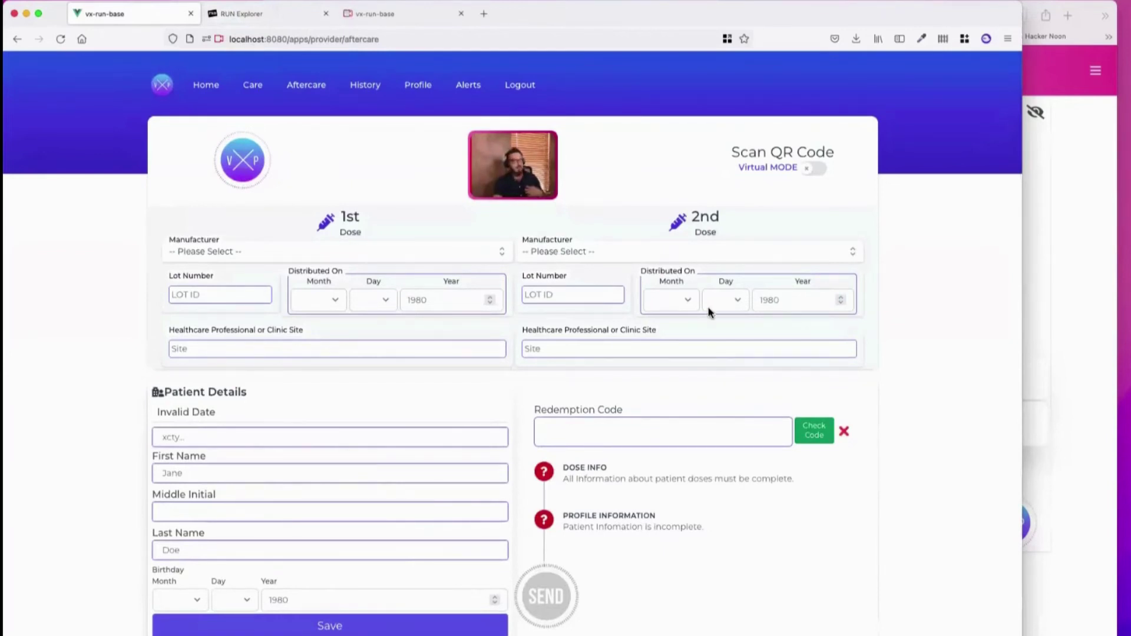
click(1061, 76)
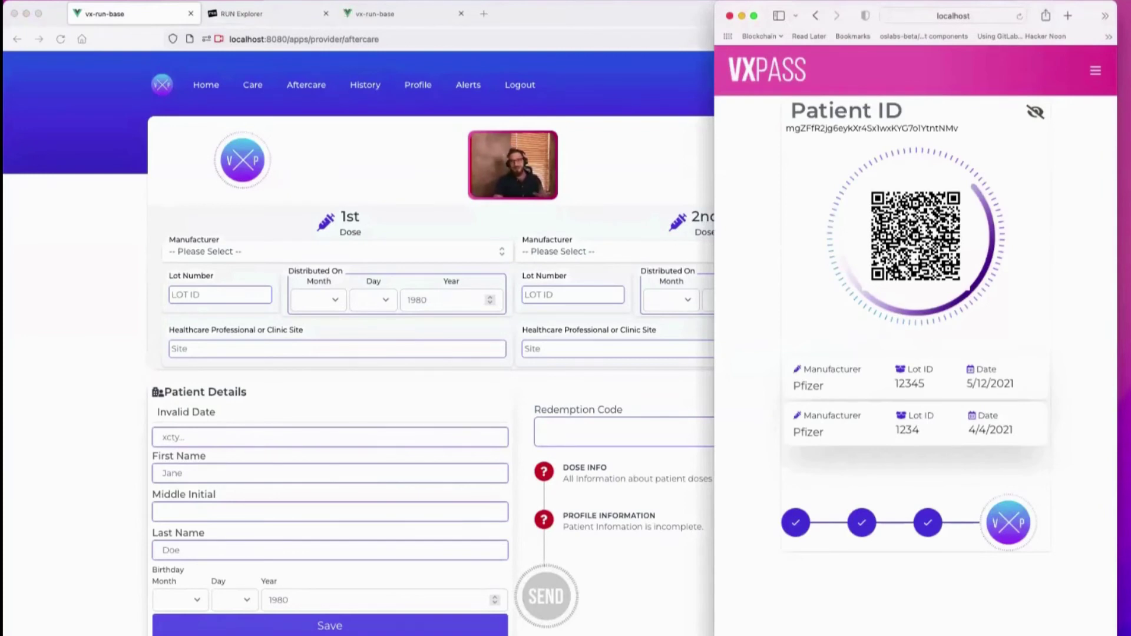
click(392, 106)
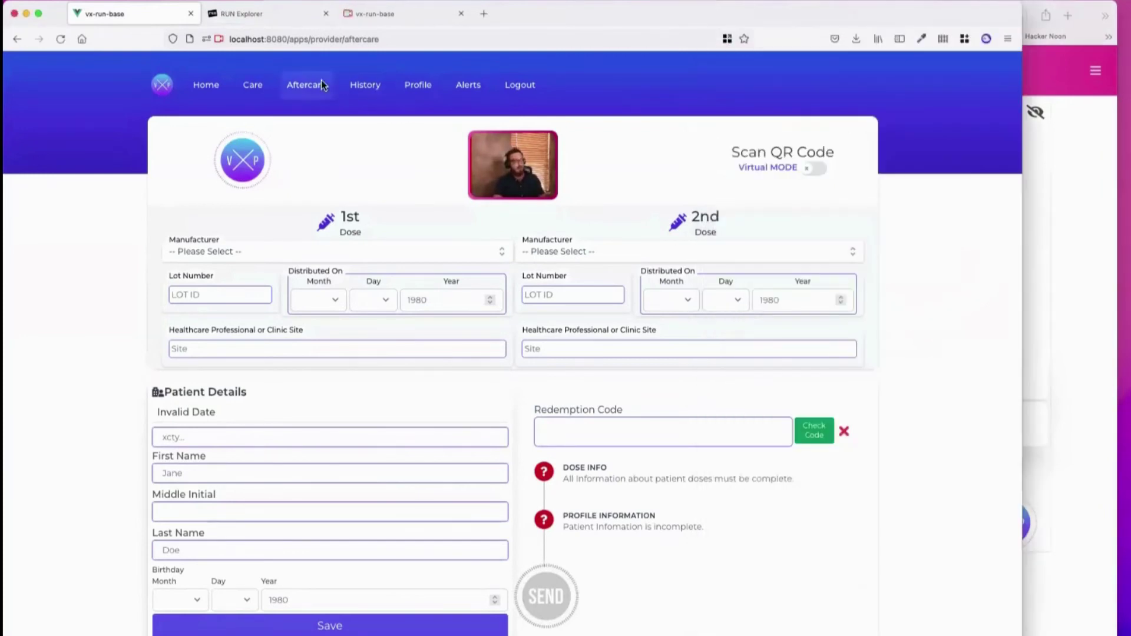
Load the multi-dose aftercare2 form by appending 2 to the page address
click(461, 40)
text(2)
key(Return)
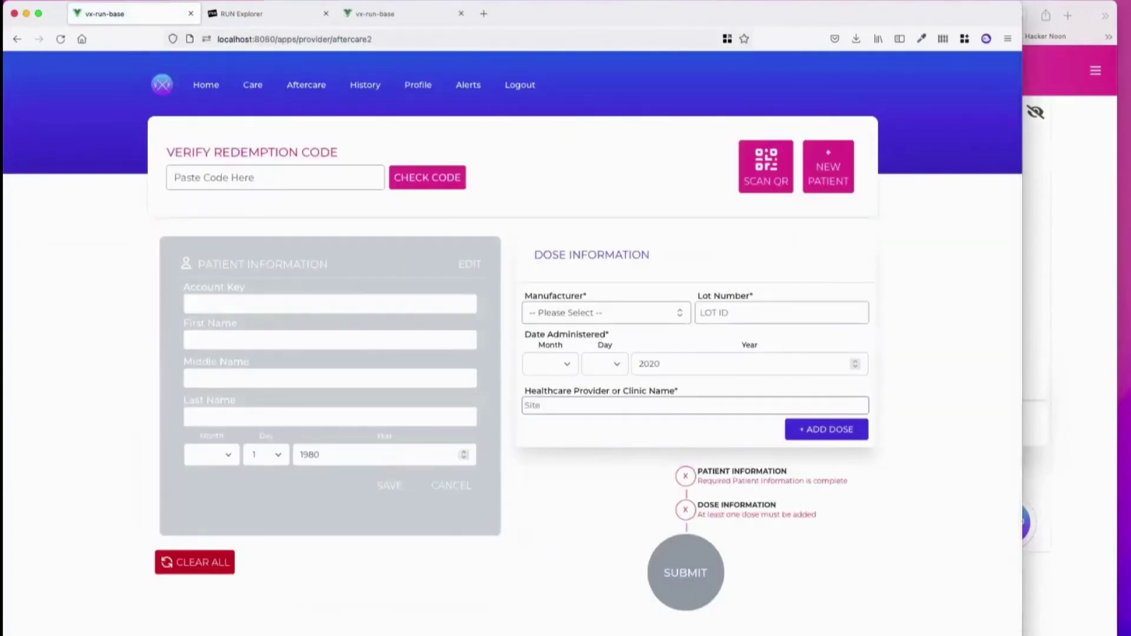
Add a Pfizer dose, lot 1234, administered 4/4/2020, with provider 222
click(632, 321)
click(622, 361)
click(702, 312)
text(1234)
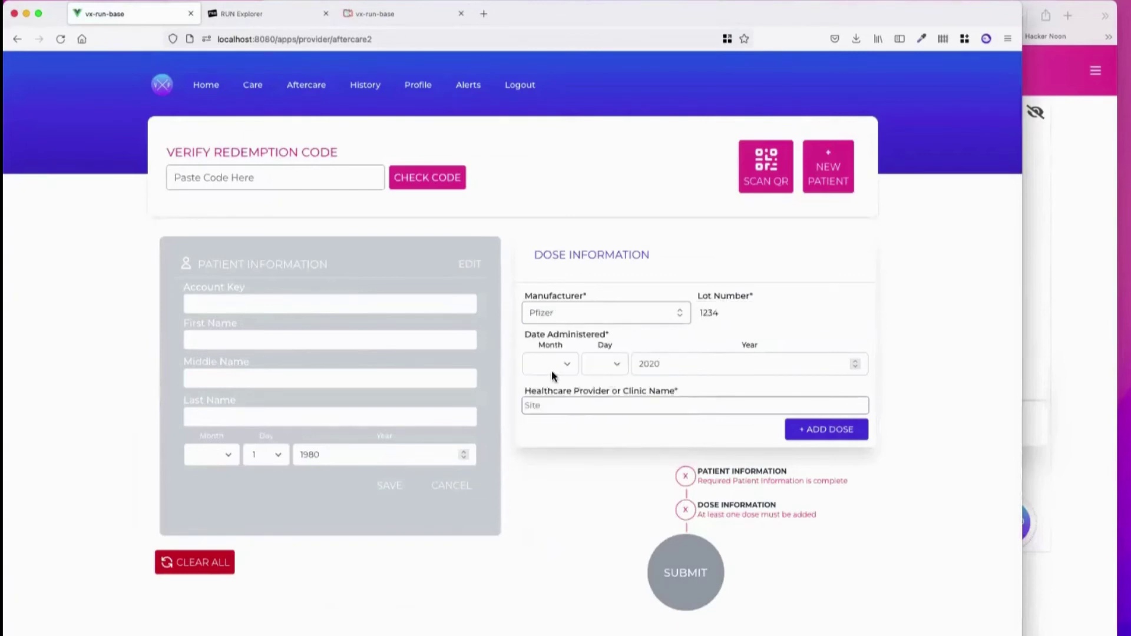
click(552, 364)
click(551, 365)
click(557, 409)
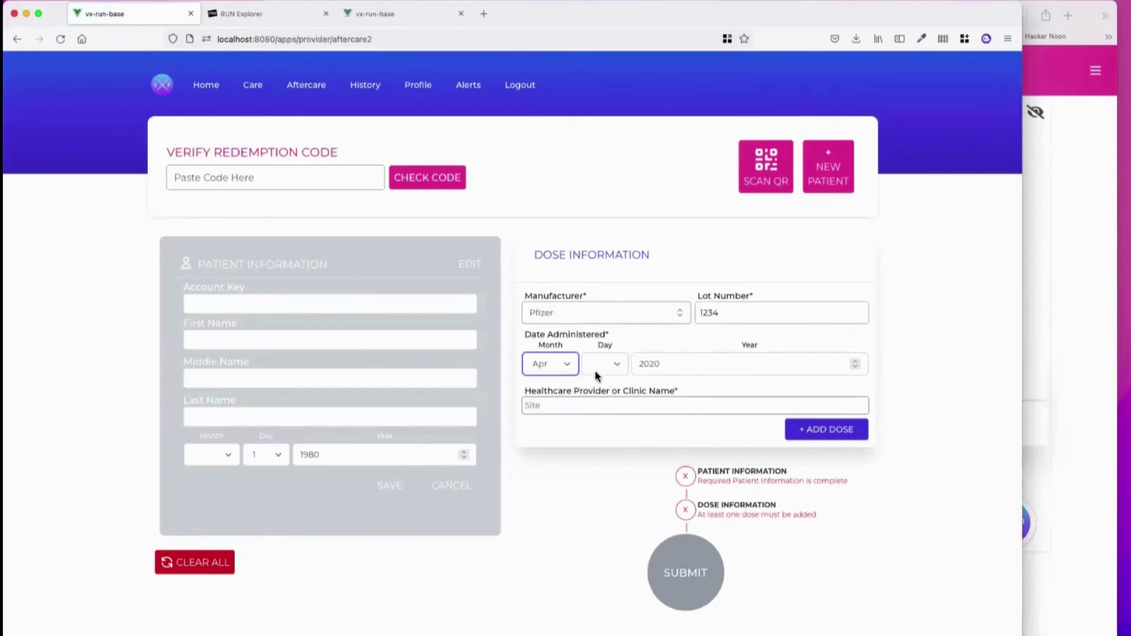
click(602, 364)
click(613, 434)
click(670, 362)
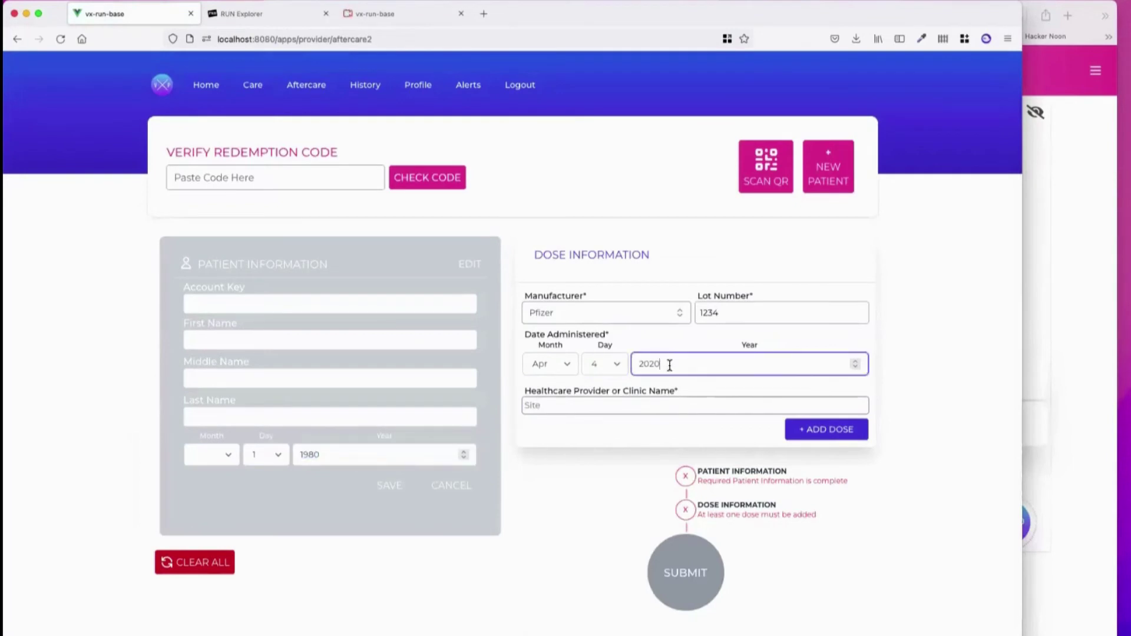
click(632, 406)
text(222)
click(825, 429)
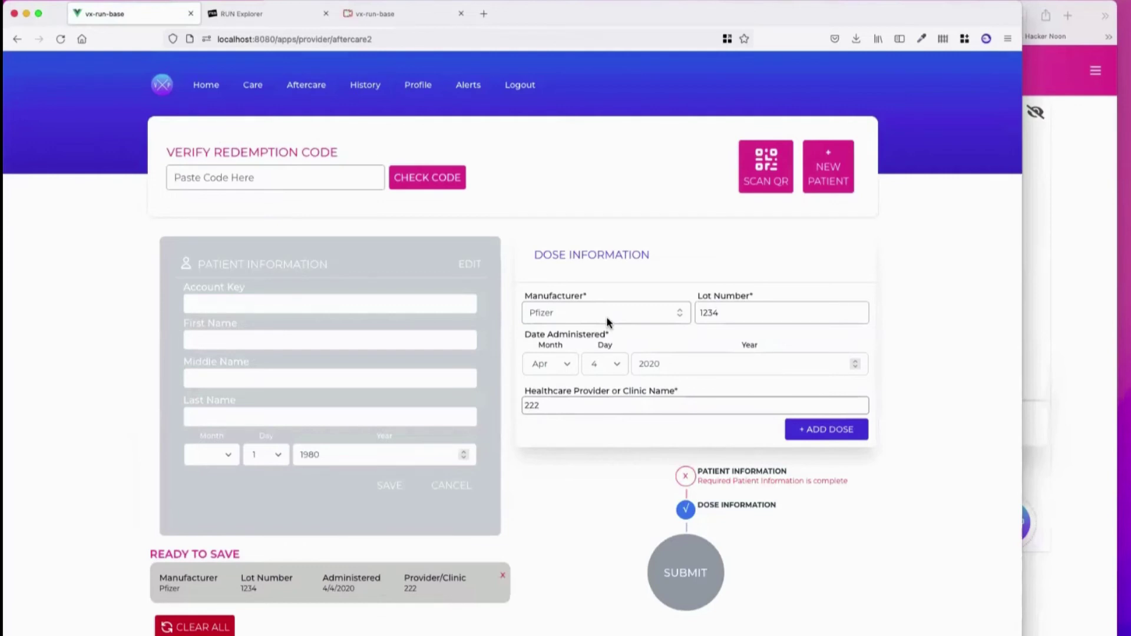
Change the lot to 12344 and the day to 10, adding repeated copies of that dose
click(741, 316)
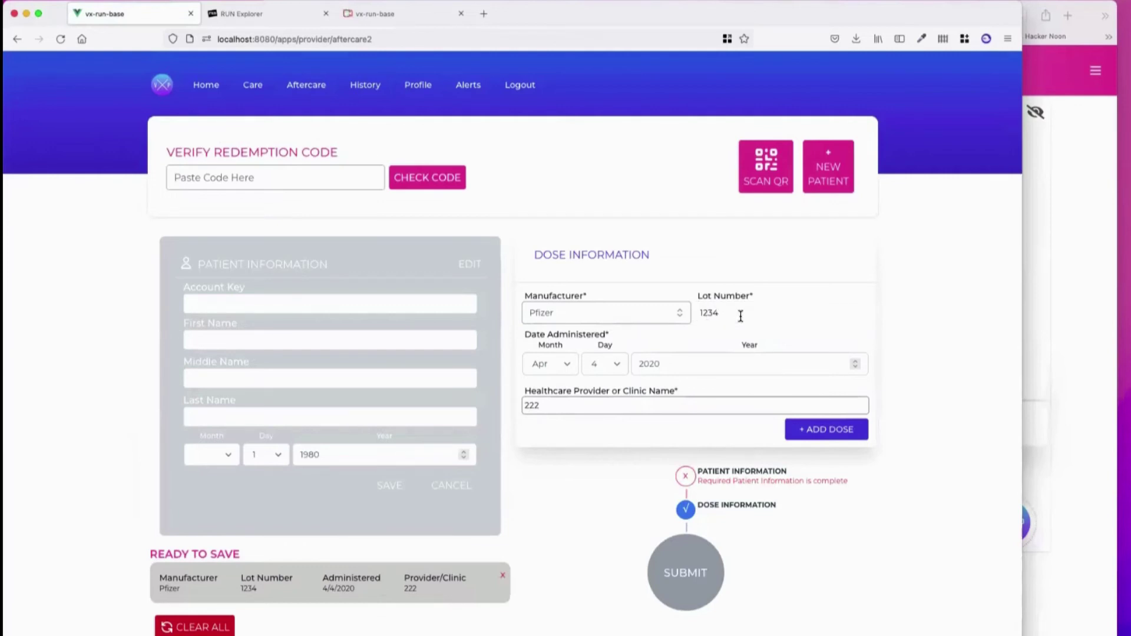
text(4)
click(590, 370)
click(610, 441)
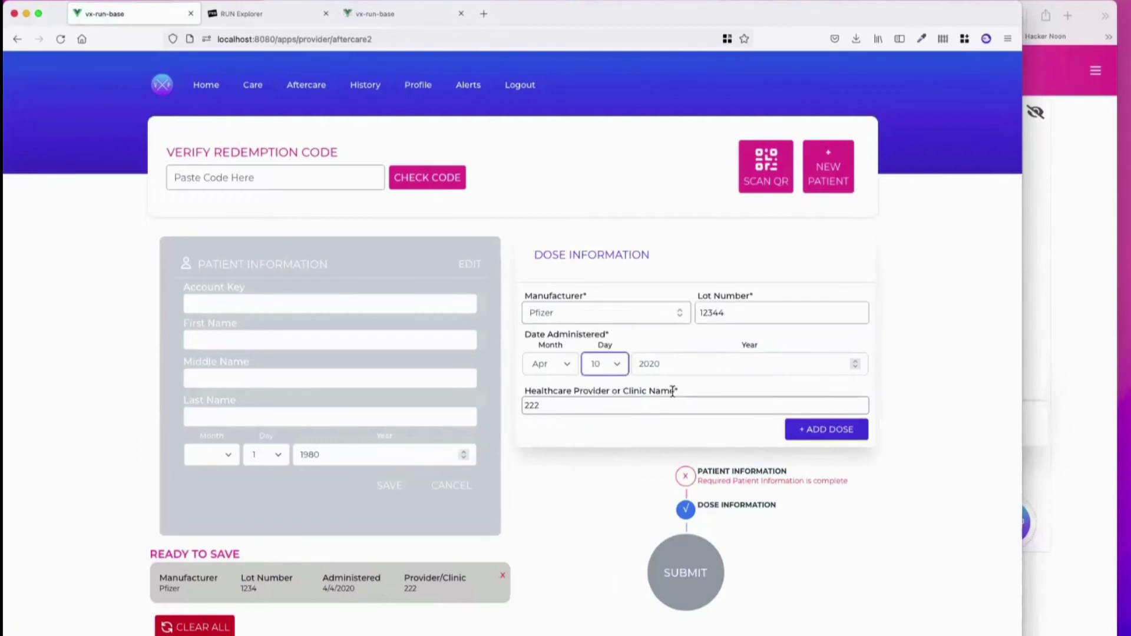
click(822, 431)
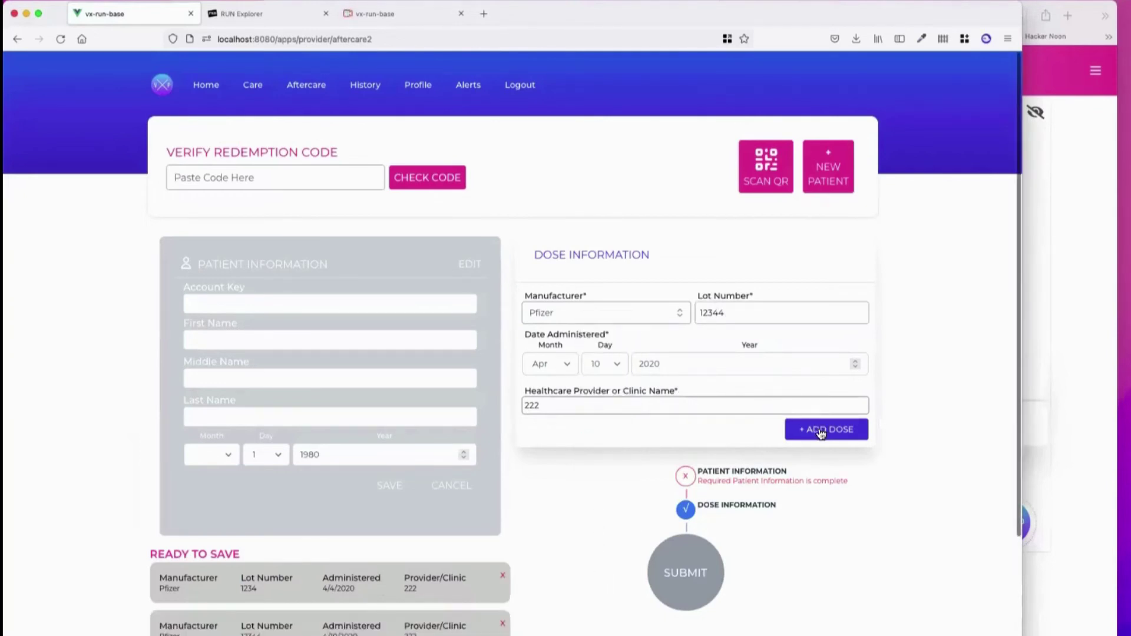
scroll(608, 410, down, 3)
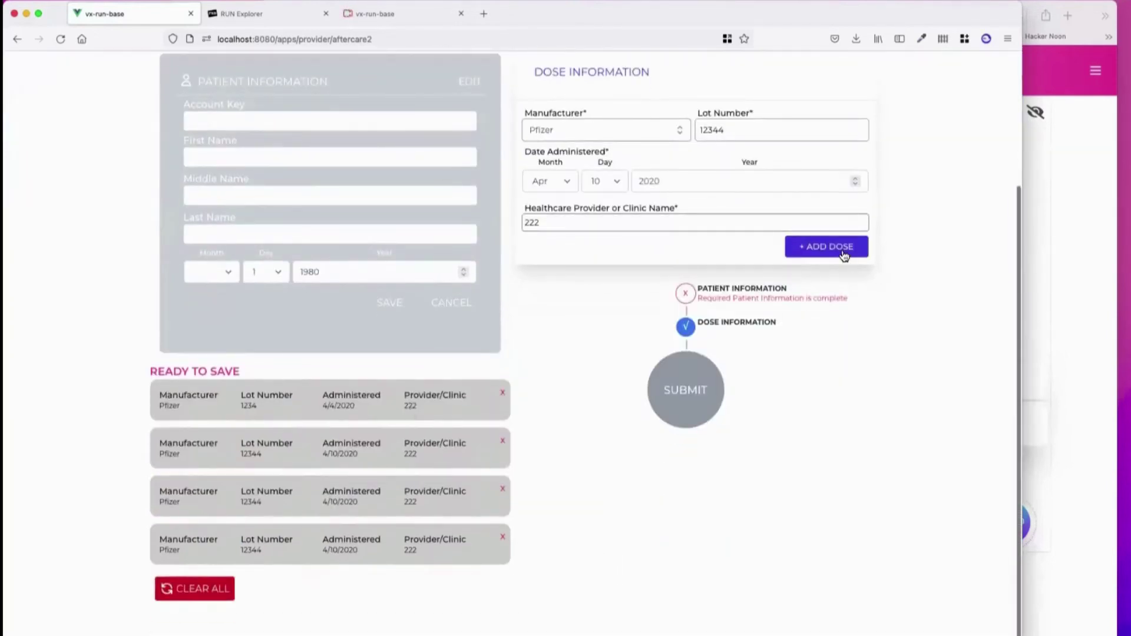
click(845, 255)
scroll(433, 386, down, 3)
click(831, 120)
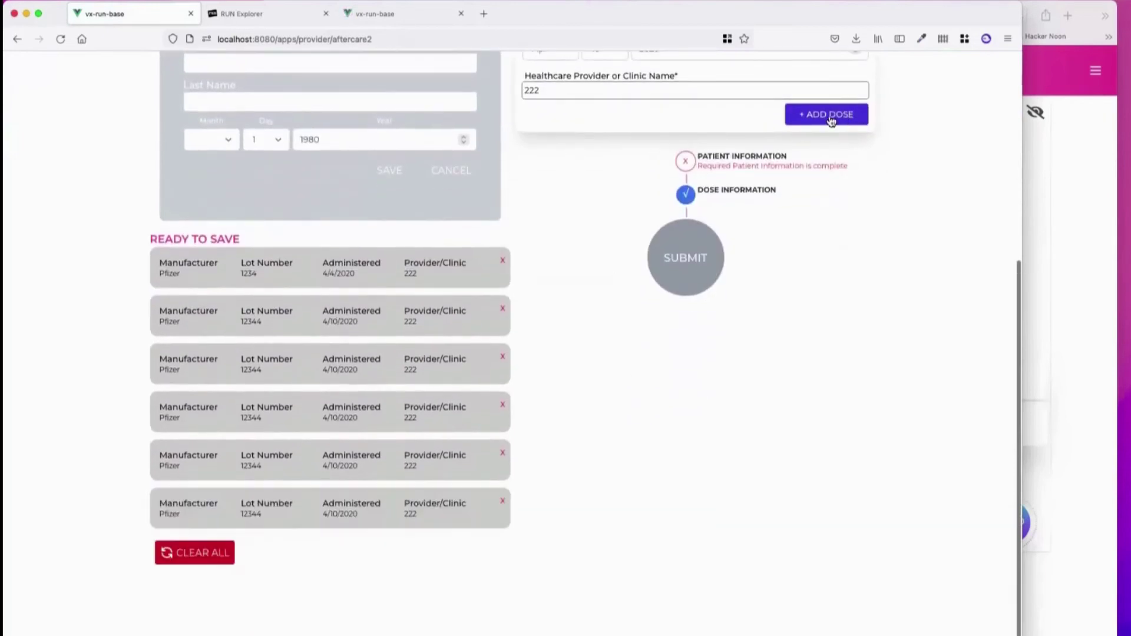
scroll(389, 310, down, 2)
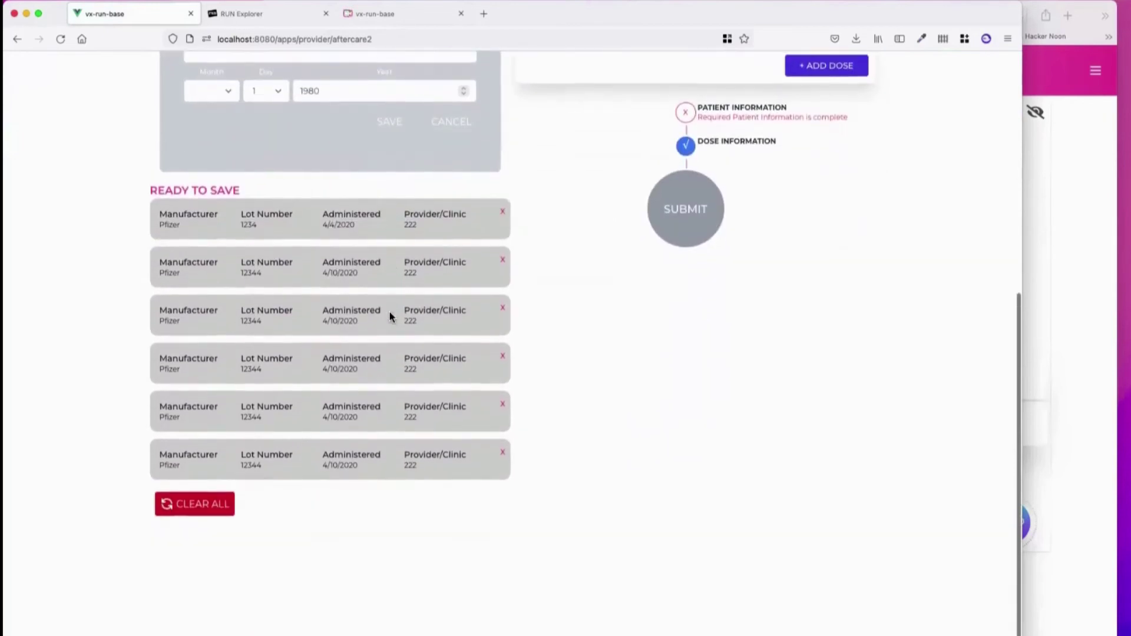
Add one more Pfizer lot 12344 dose dated 4/10/2020 to the ready-to-save list
click(809, 75)
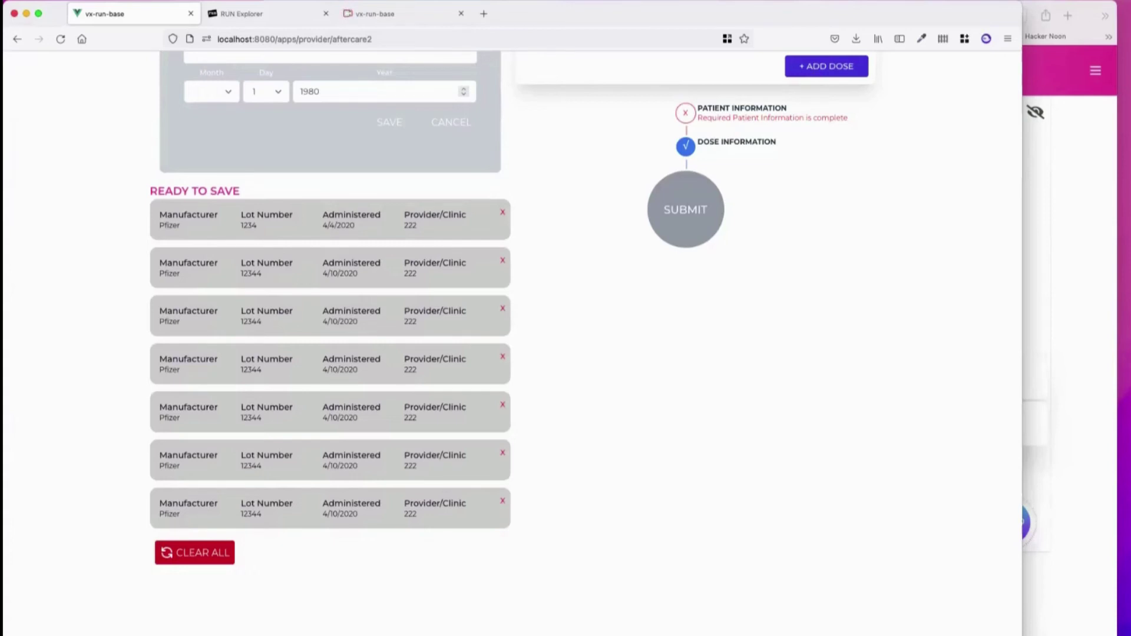
key(super+Tab)
Show the record-check page listing the 5/5/2021 and 10/4/2021 verified Pfizer records
click(412, 21)
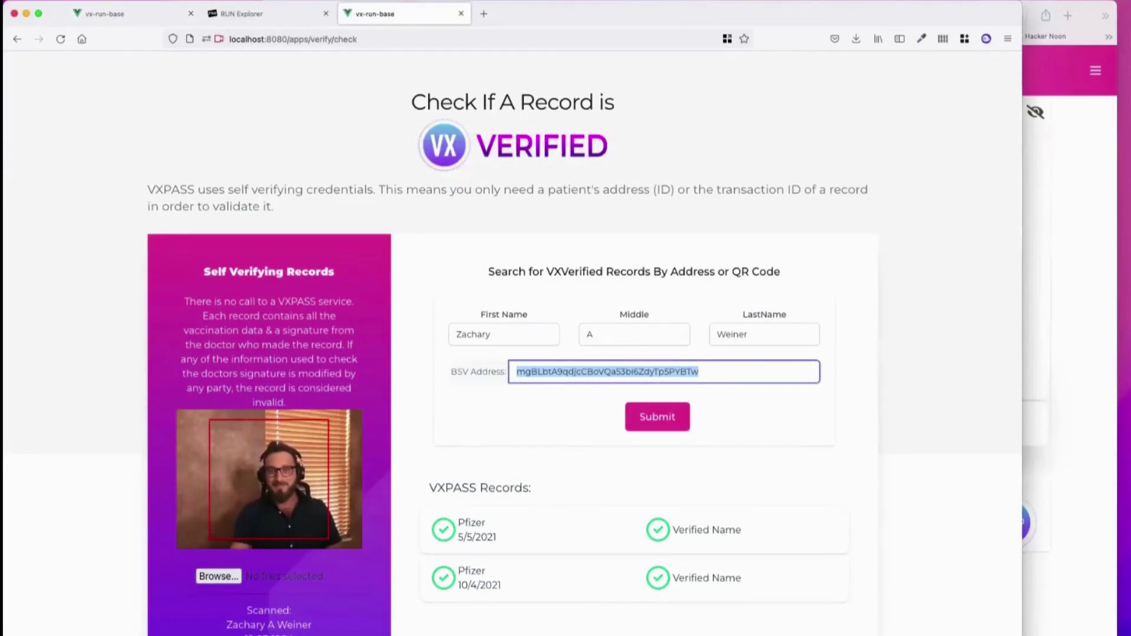
key(super+Tab)
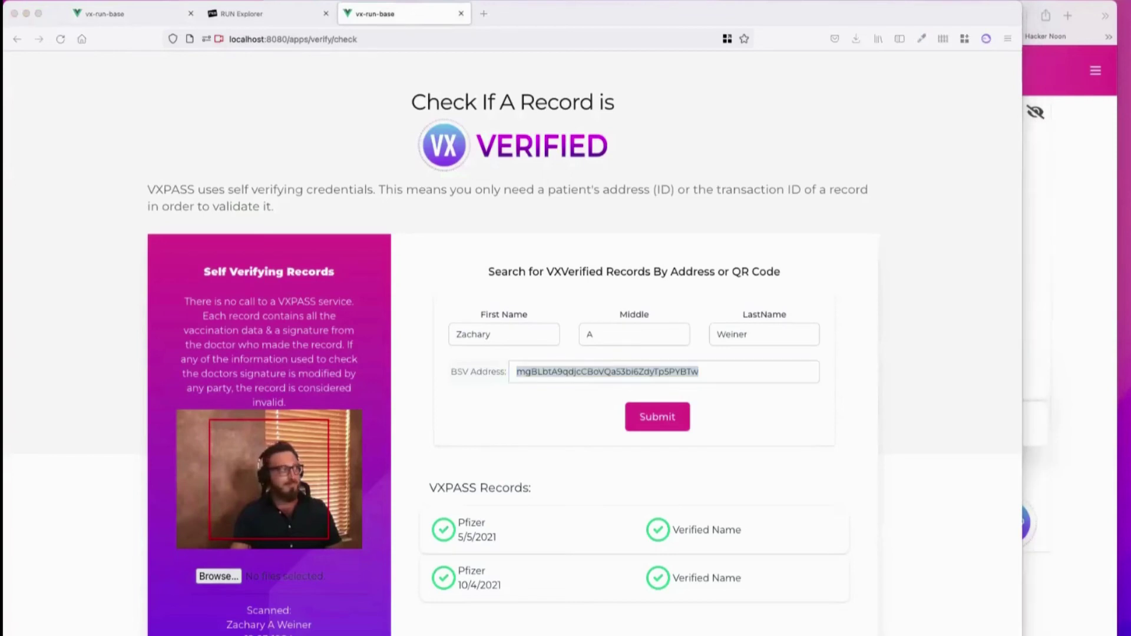